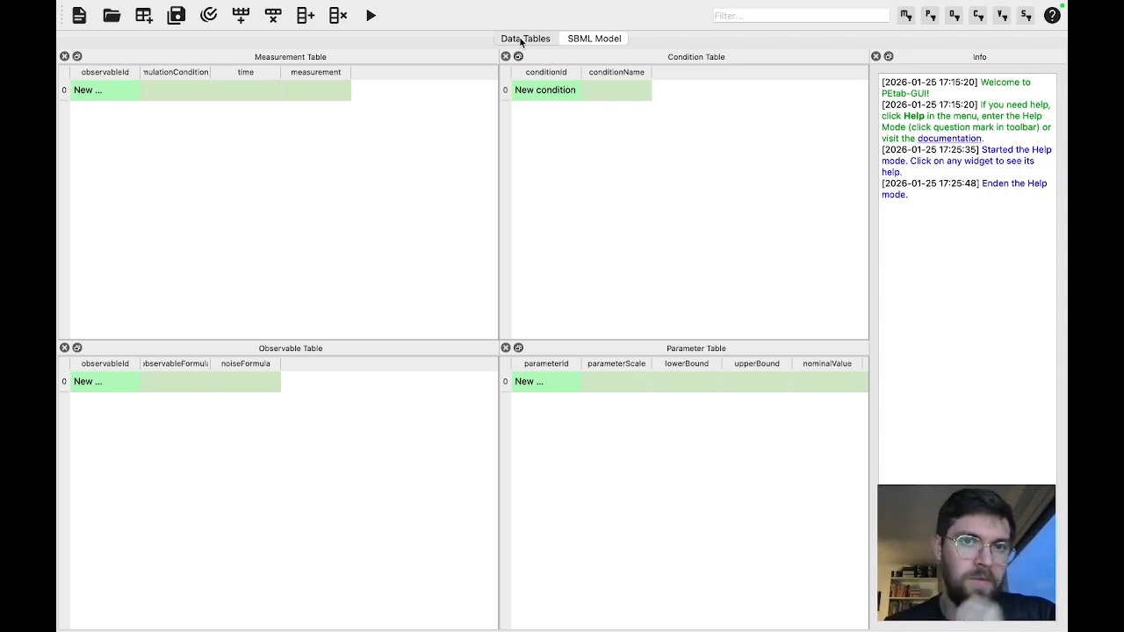
Look at the SBML and Antimony model editors, then return to the data tables
click(581, 41)
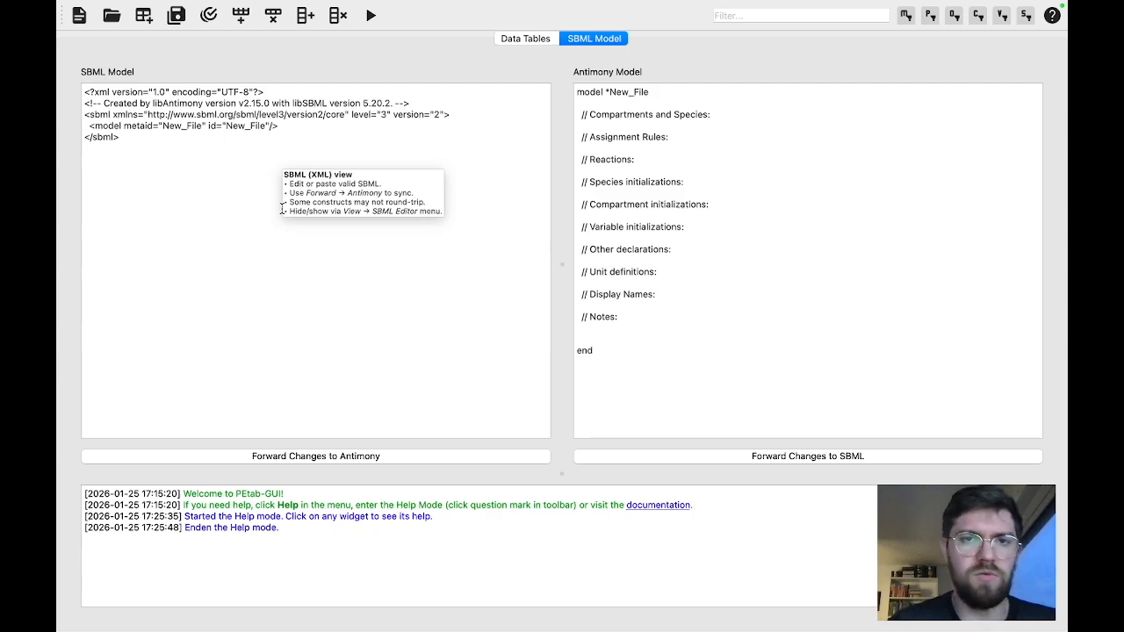
click(523, 39)
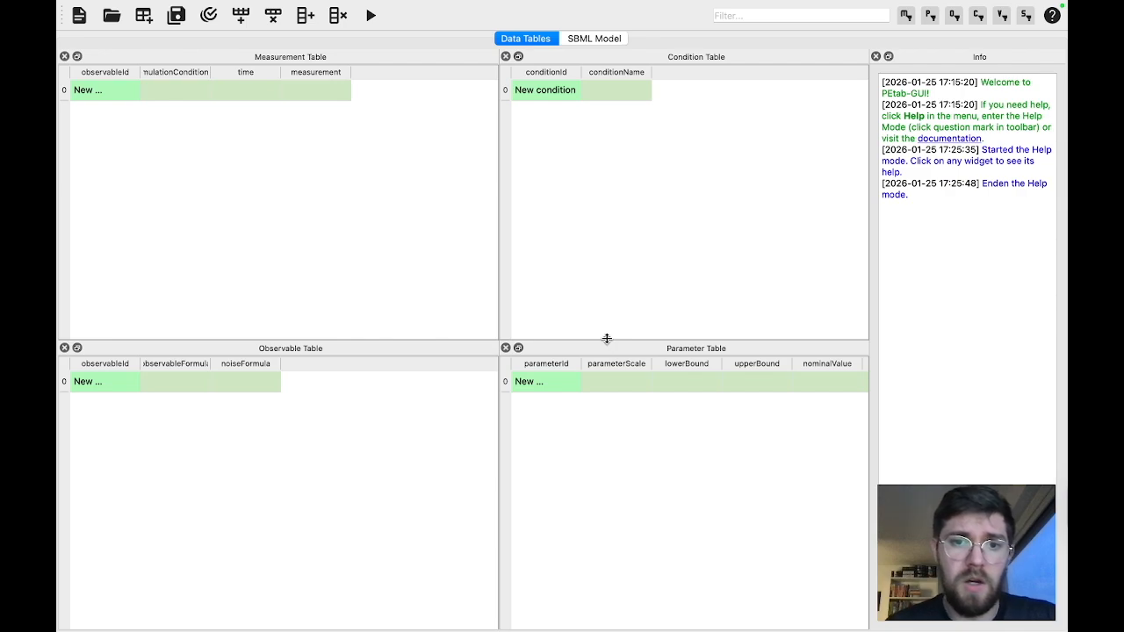
mouse_move(606, 337)
mouse_down()
mouse_move(610, 281)
mouse_move(611, 340)
mouse_up()
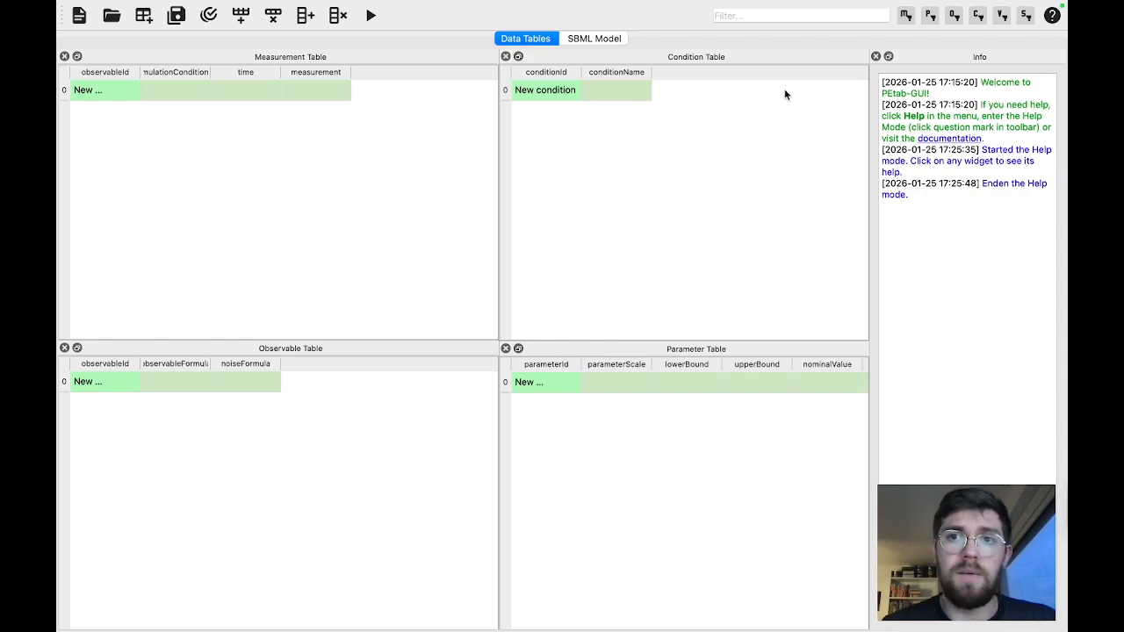
Enter Help Mode and read the help for the condition, measurement, observable and parameter tables and the SBML Model view
mouse_move(836, 76)
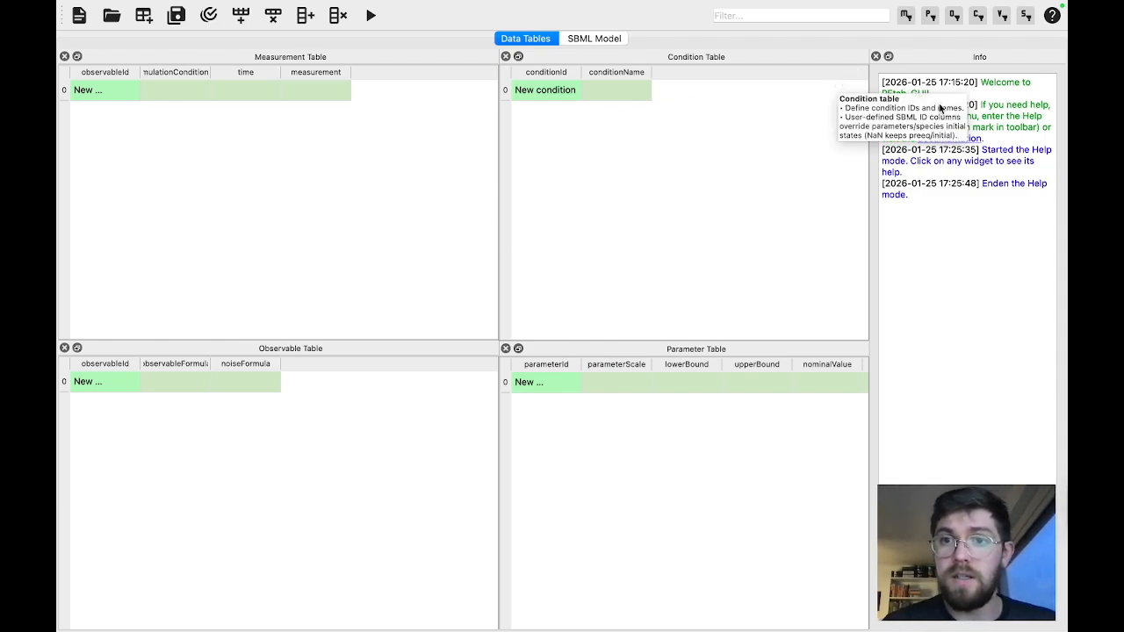
click(1052, 17)
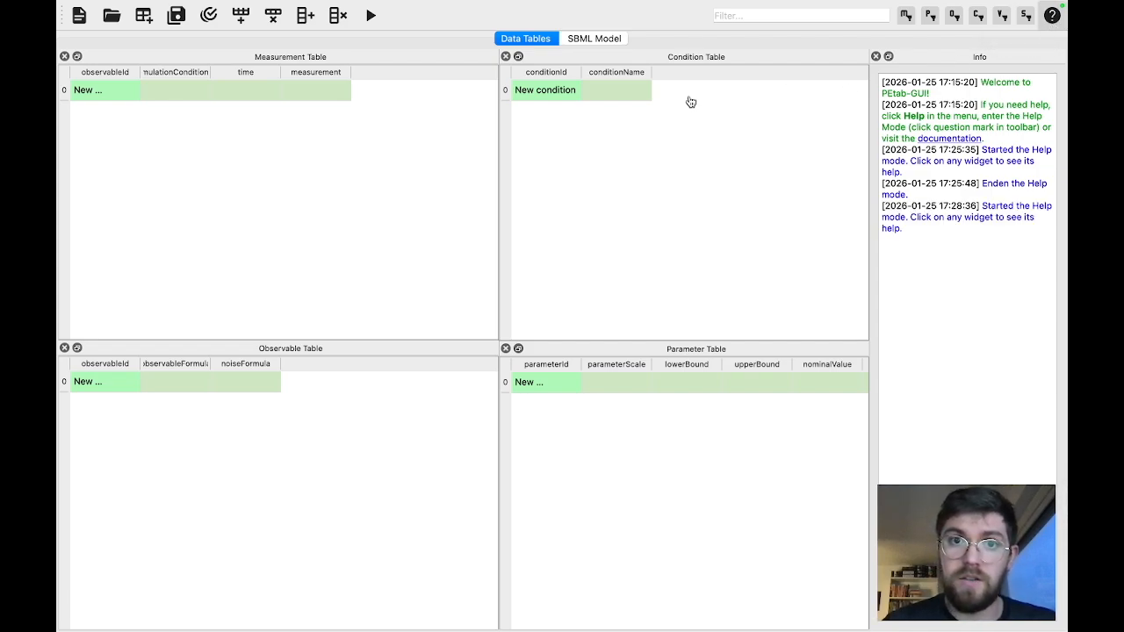
click(694, 66)
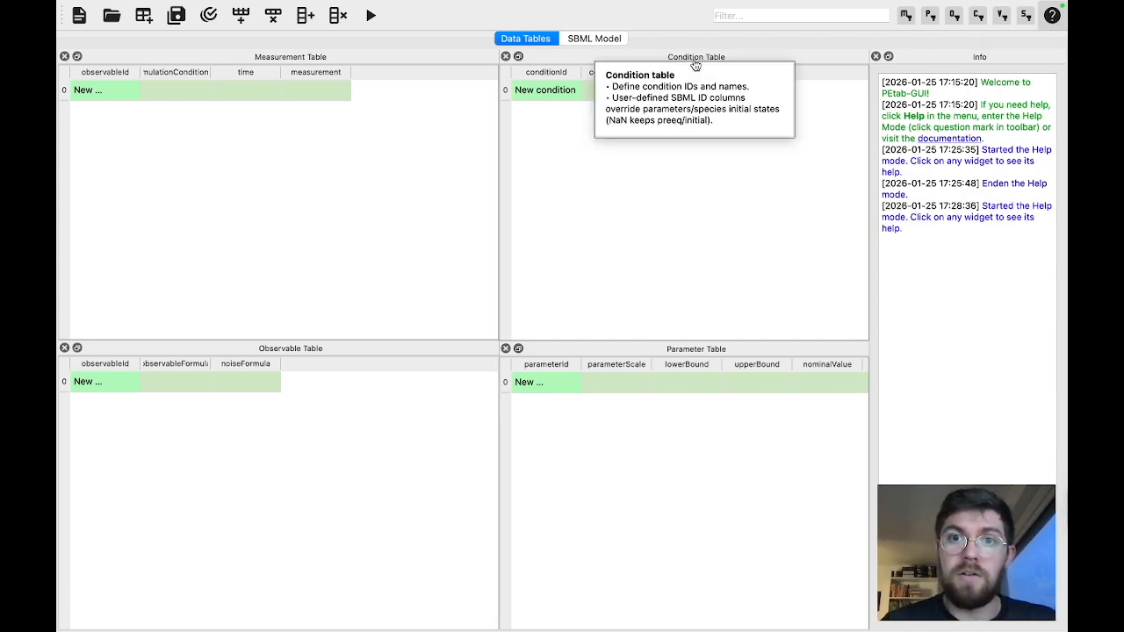
click(300, 59)
click(595, 44)
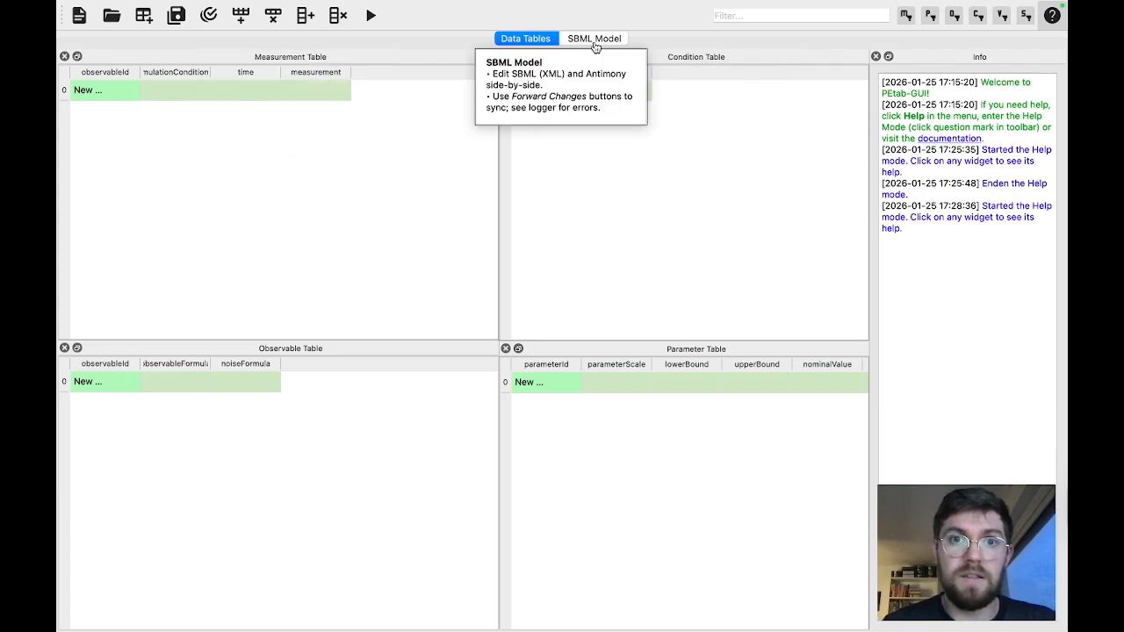
click(314, 352)
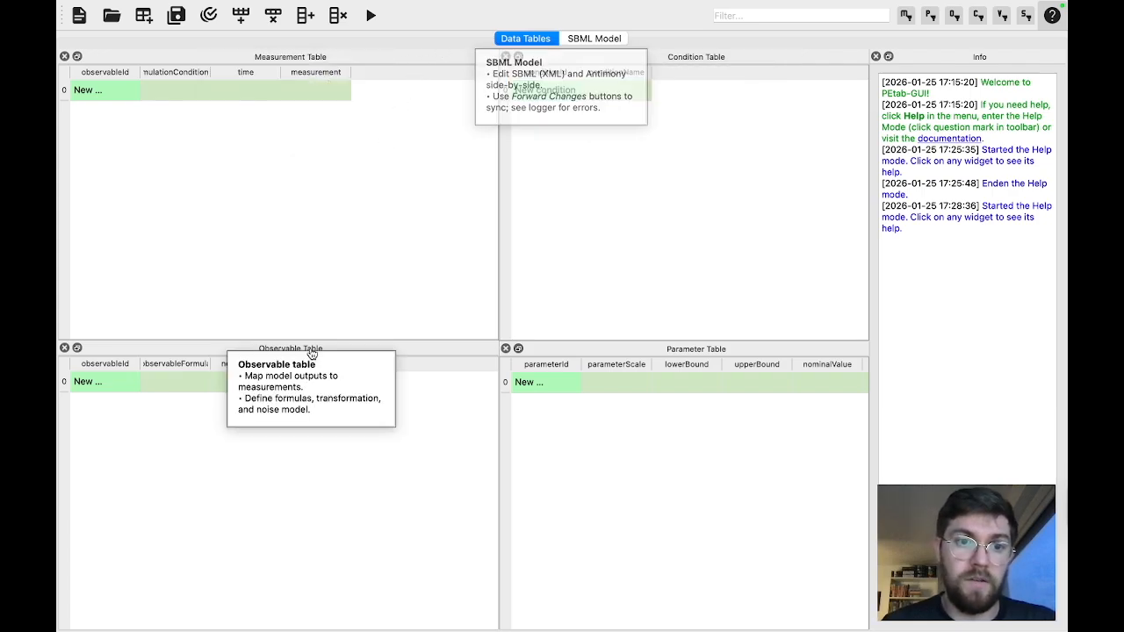
click(708, 351)
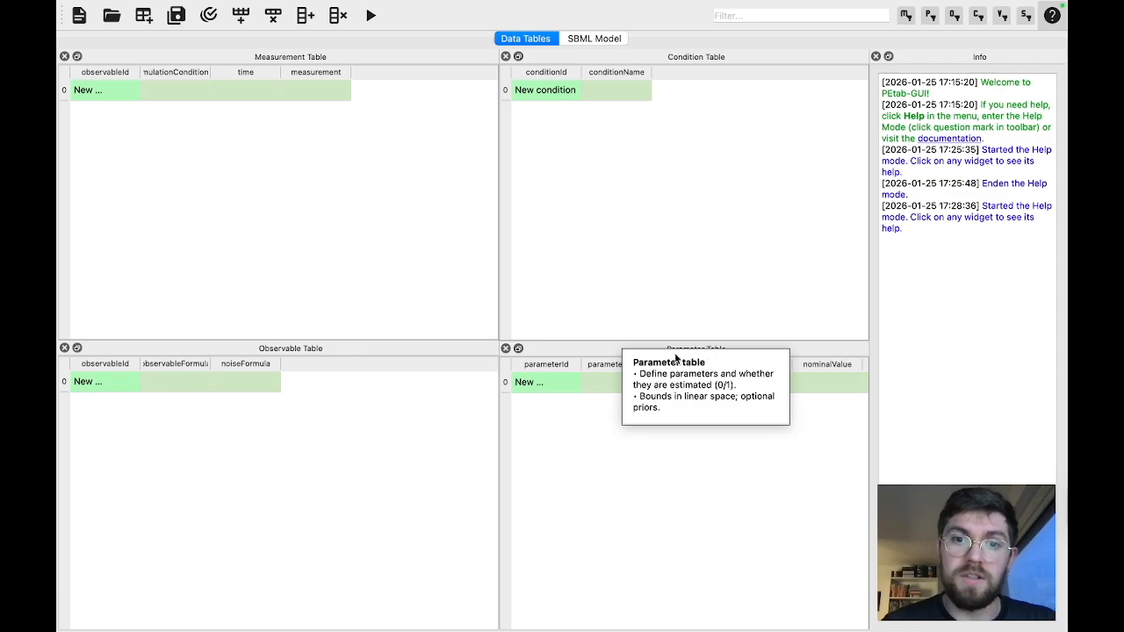
Read the help on the observable table's columns and the measurement table's simulation condition and time columns, and leave Help Mode
click(245, 369)
click(176, 371)
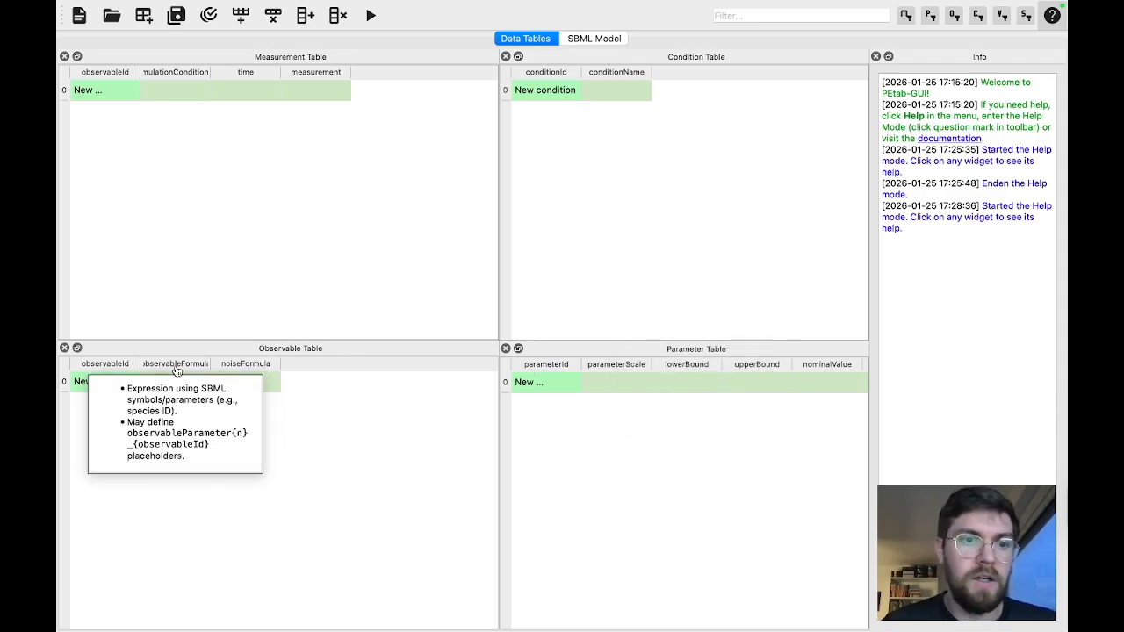
click(108, 370)
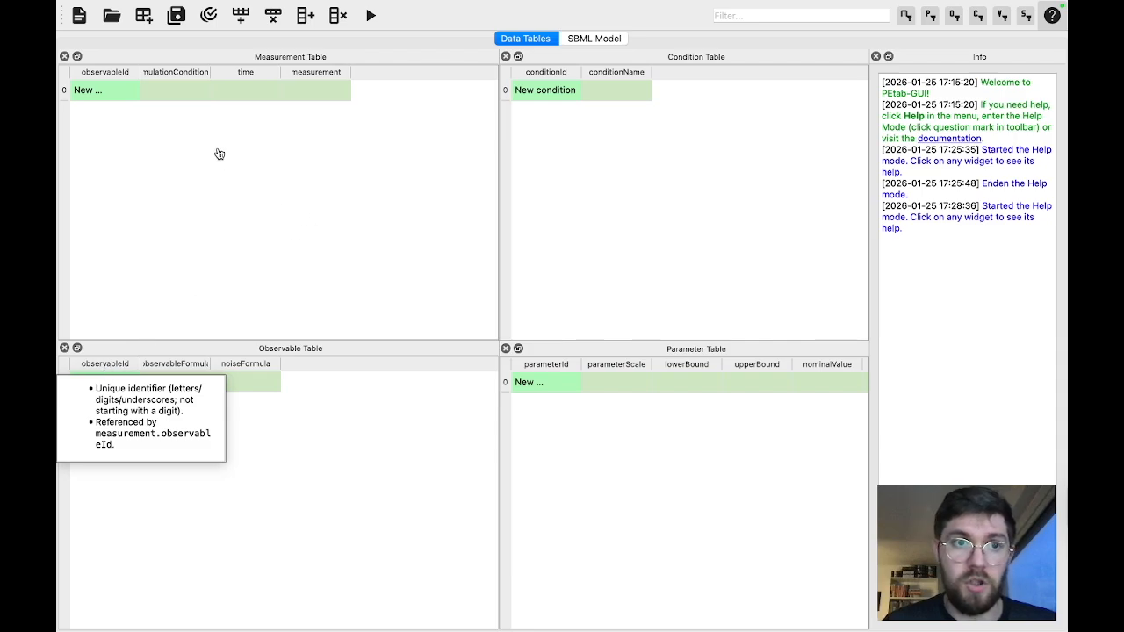
click(183, 74)
click(228, 80)
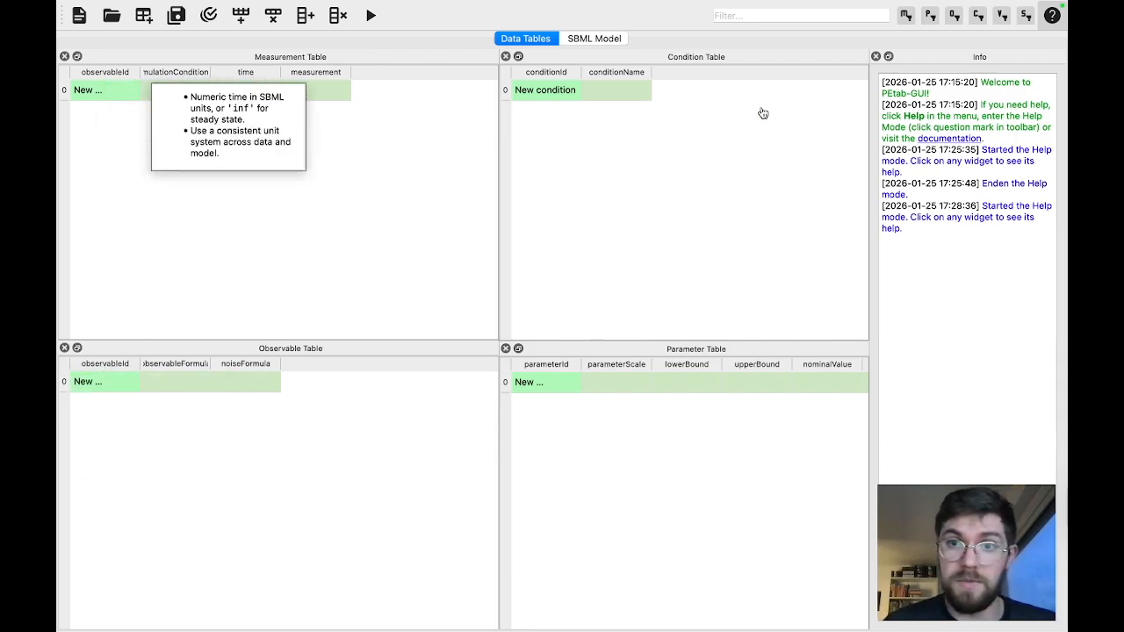
click(1052, 16)
Add the reaction "conversion: A->B; k_conversion*A" under Reactions in the Antimony model
mouse_move(715, 287)
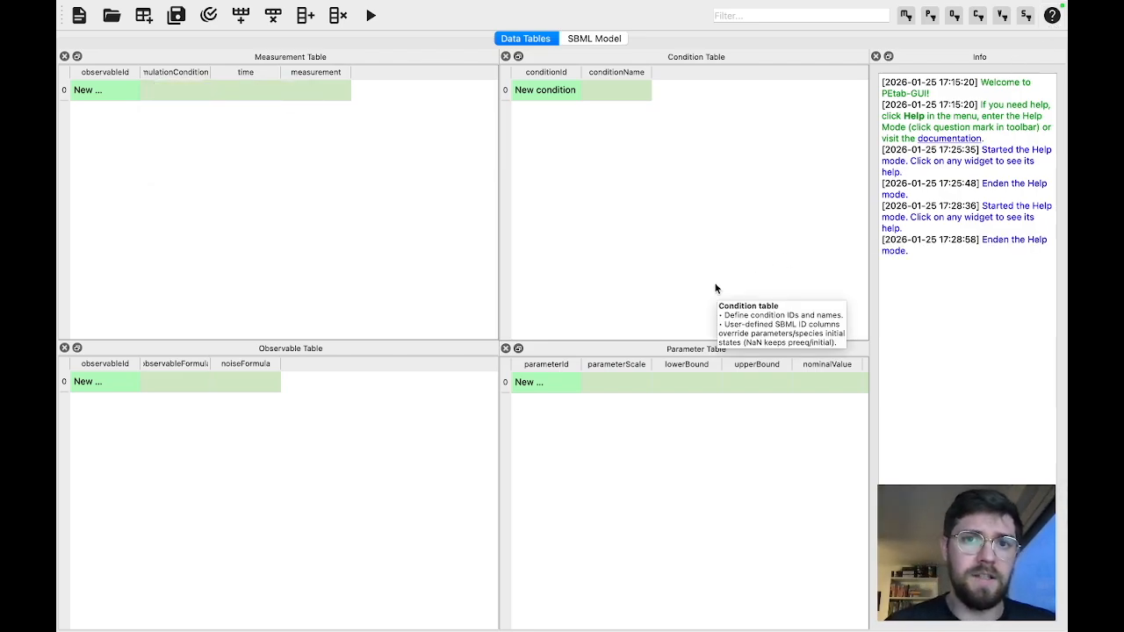
click(604, 40)
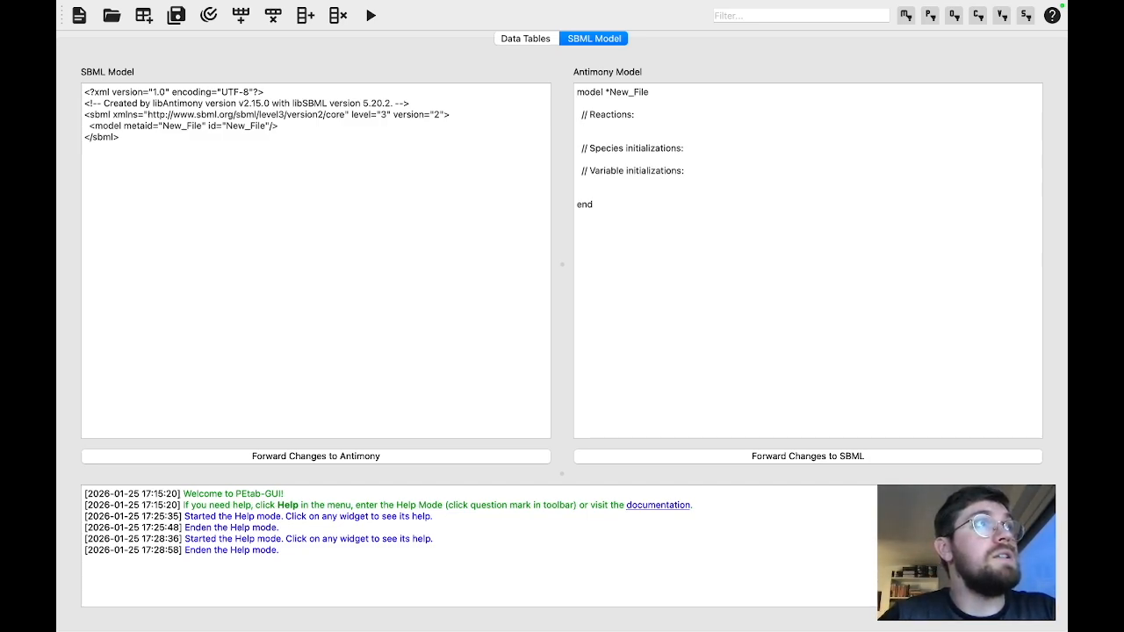
text(on)
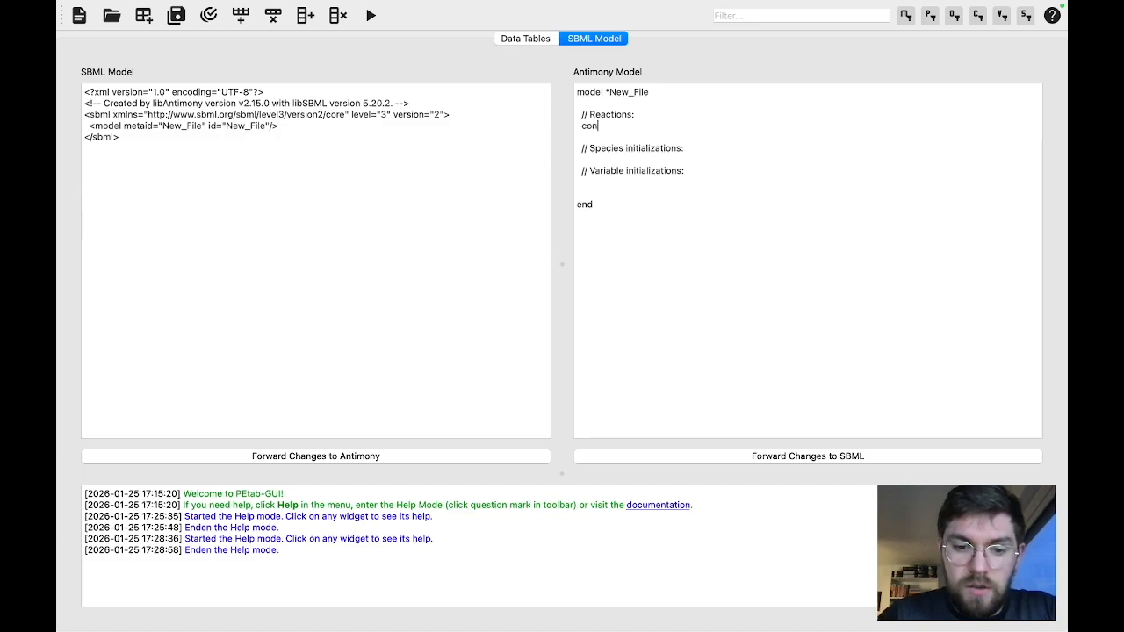
text(version: A->)
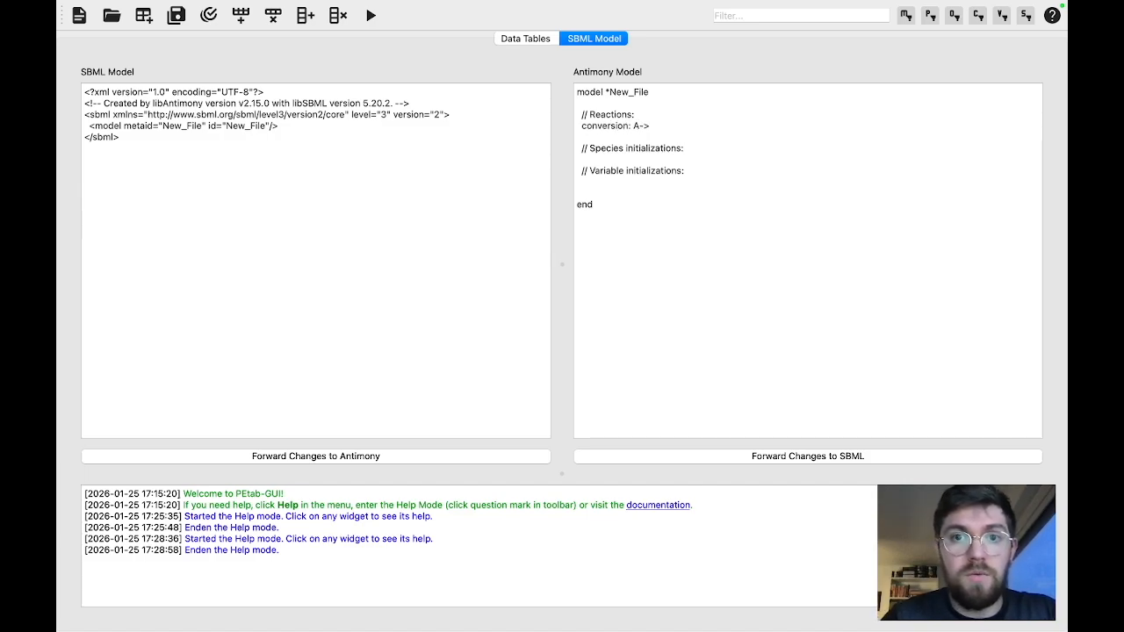
text(B)
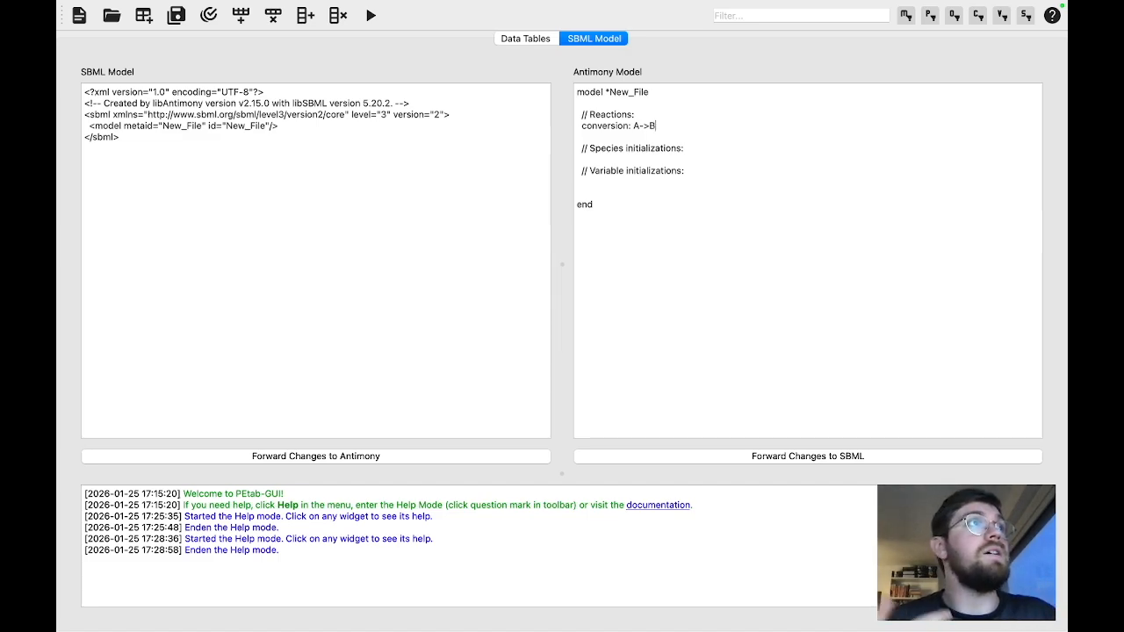
text(;)
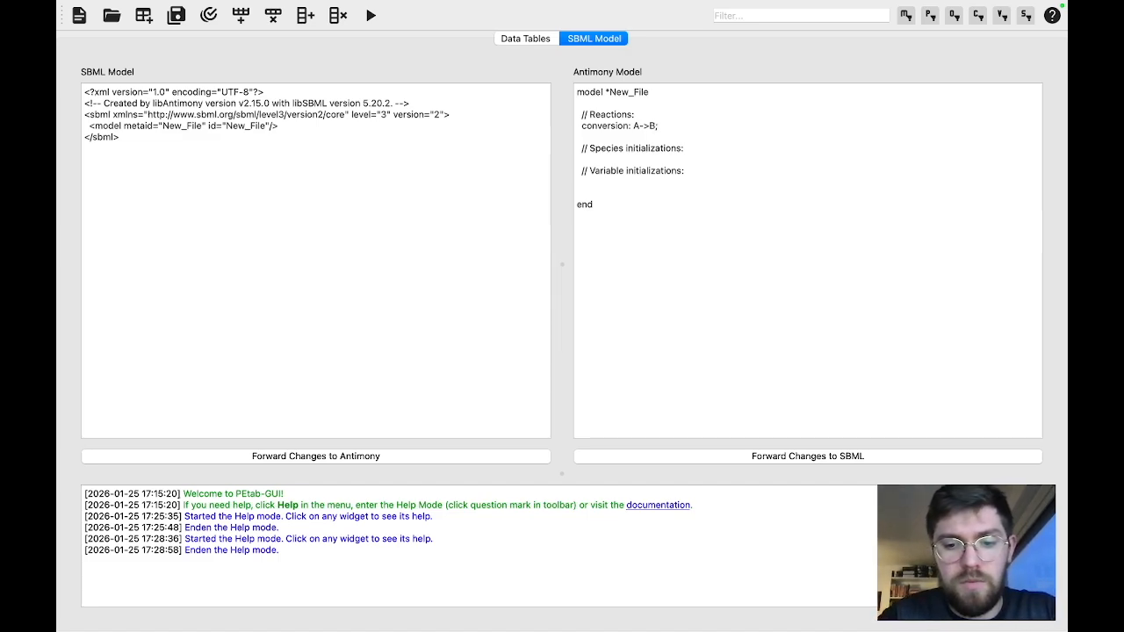
text( k_co)
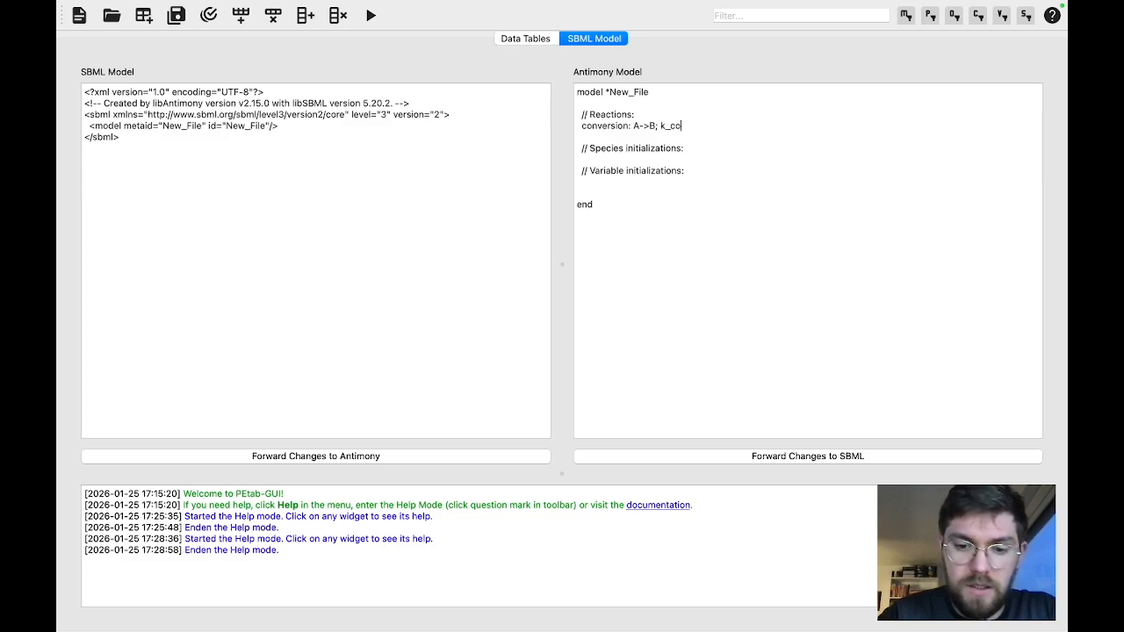
text(nversion*A)
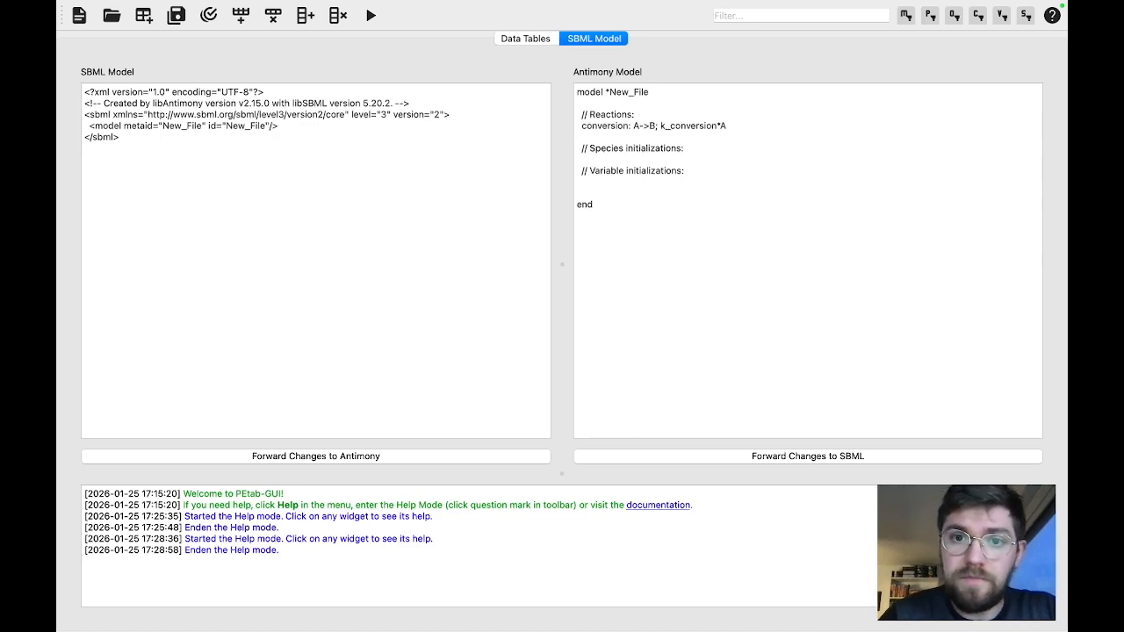
Set the initial species values A=10 and B=0.0 under Species initializations in the Antimony model
key(Return)
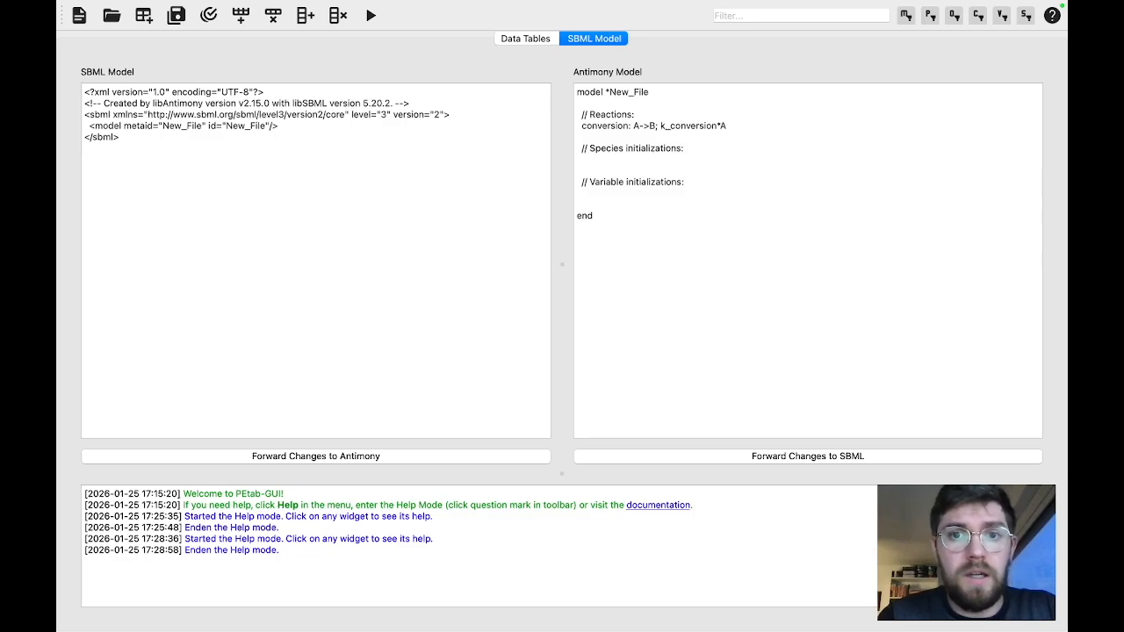
text(A=)
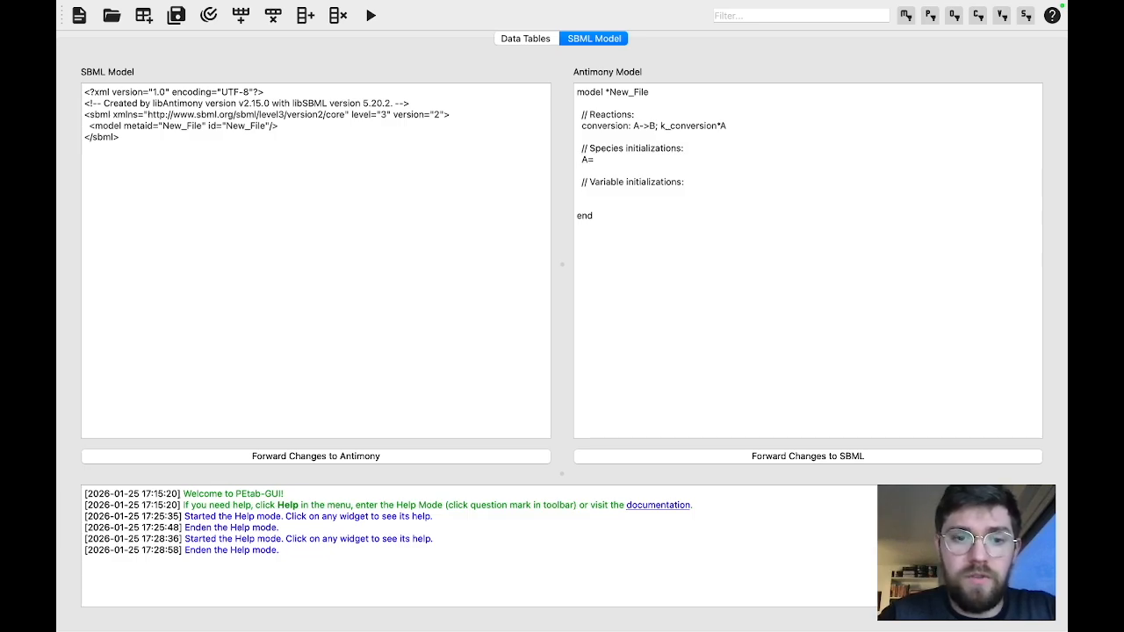
text(10)
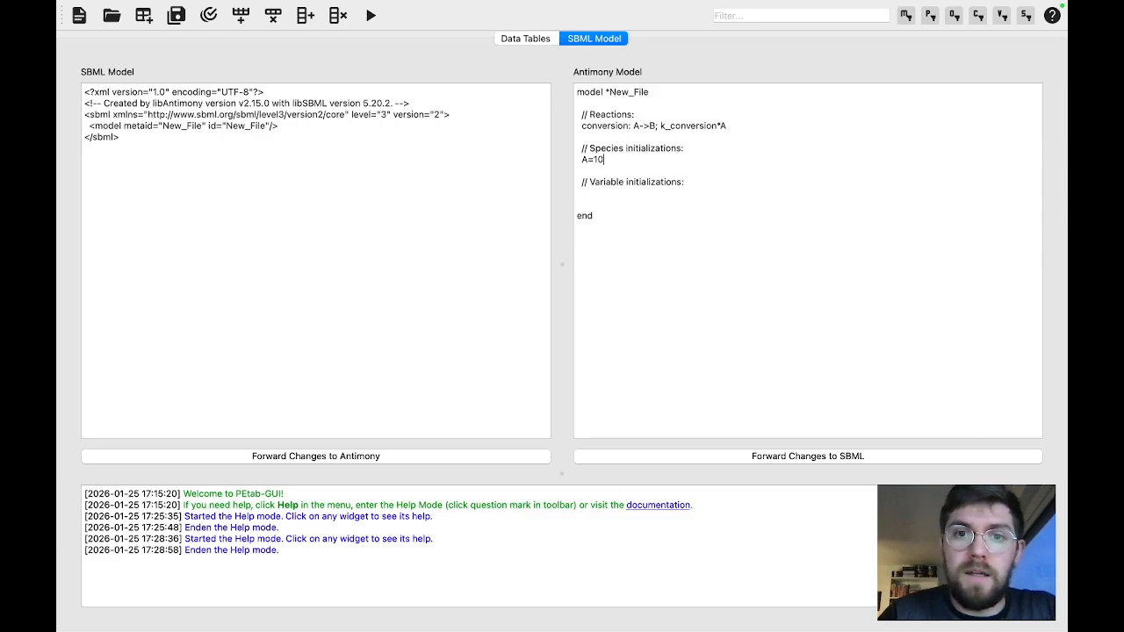
key(Return)
text(B=0.0)
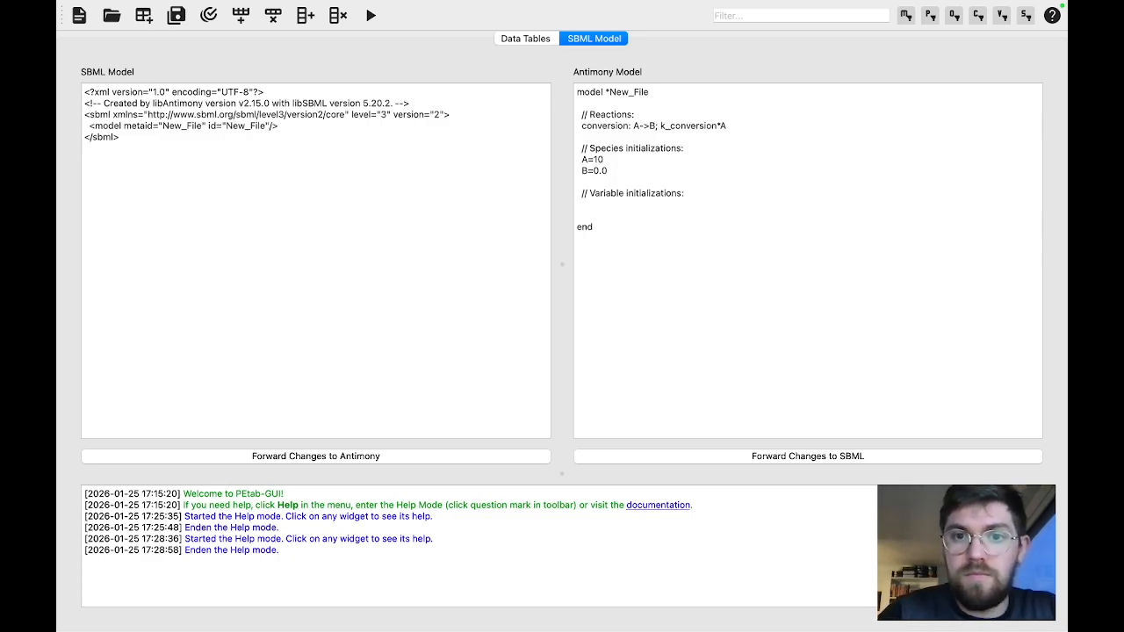
Initialize the variable k_conversion to 0.3 in the Antimony model and forward the changes to SBML
text(k)
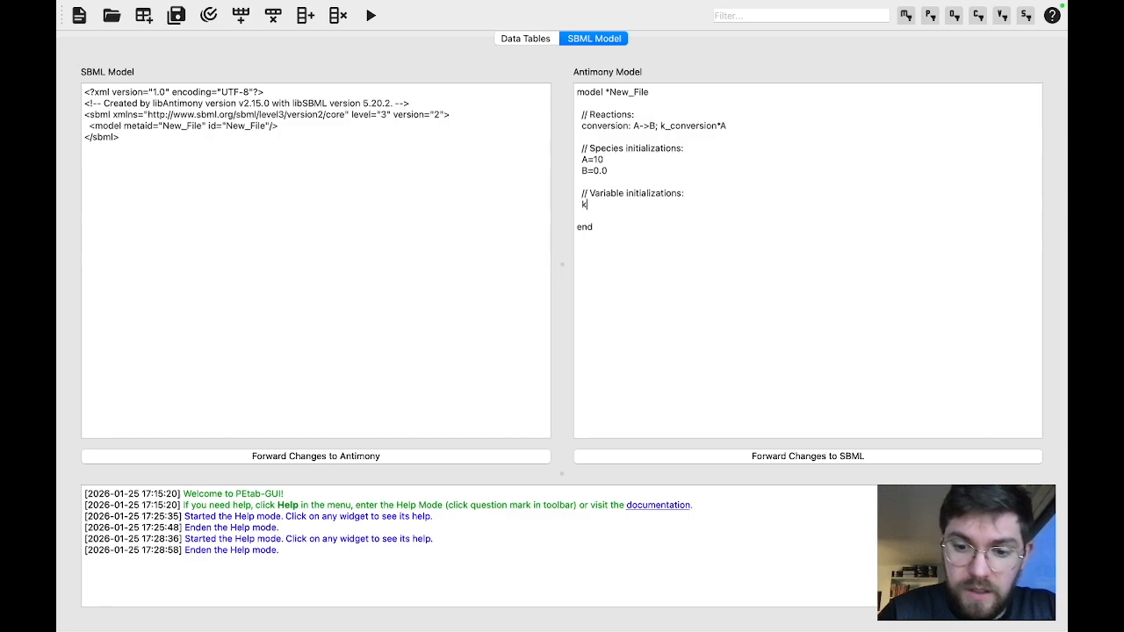
text(_conversio)
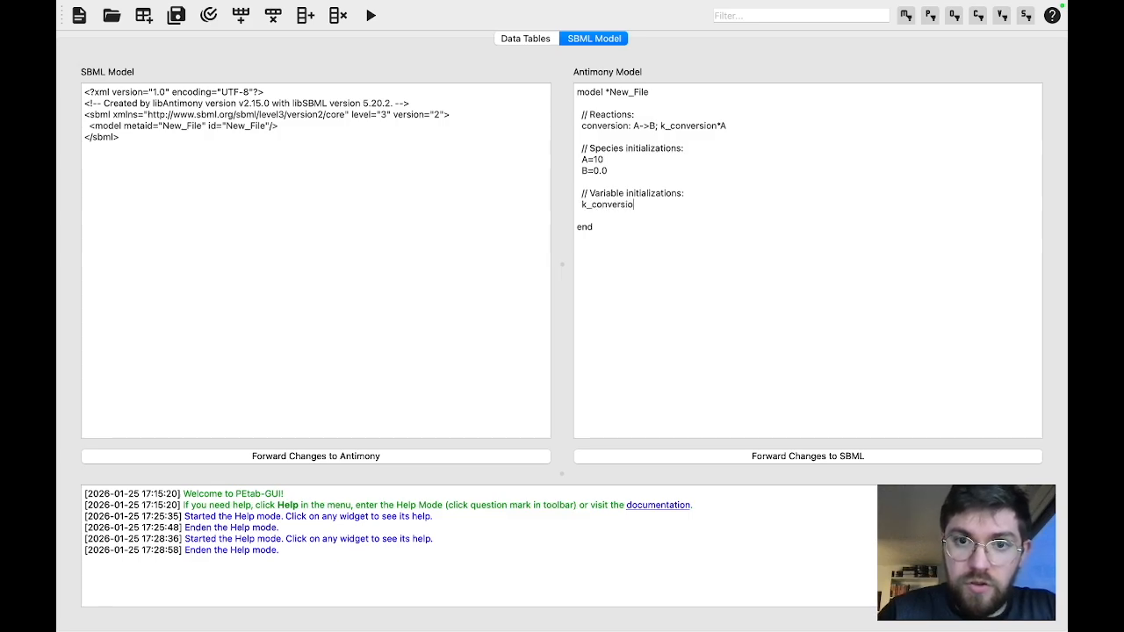
text(n = 0.3)
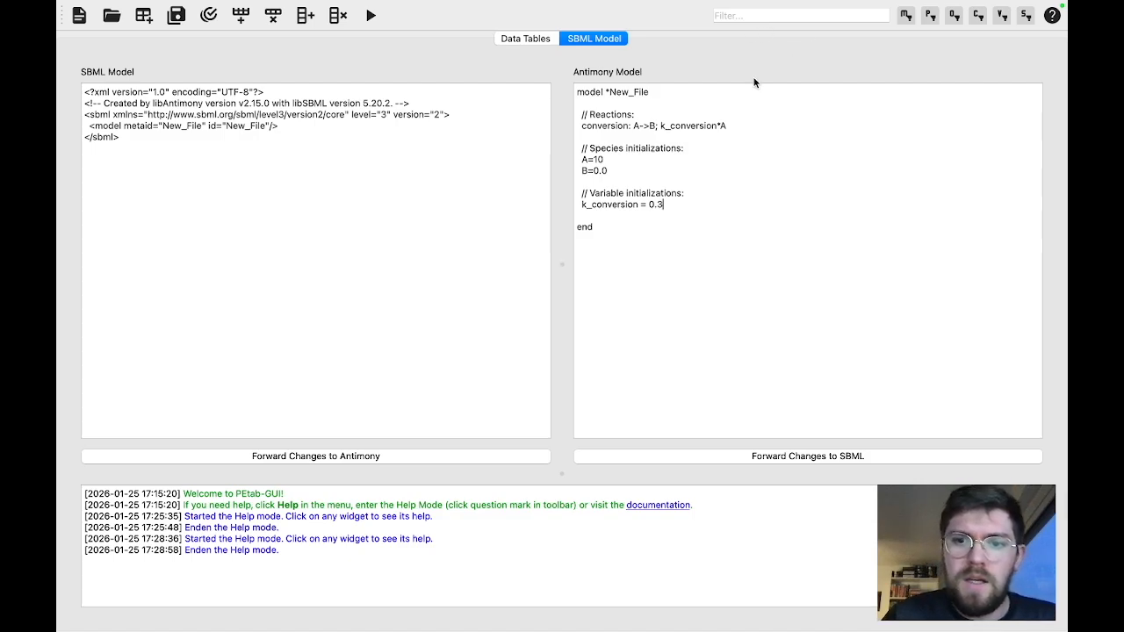
click(809, 459)
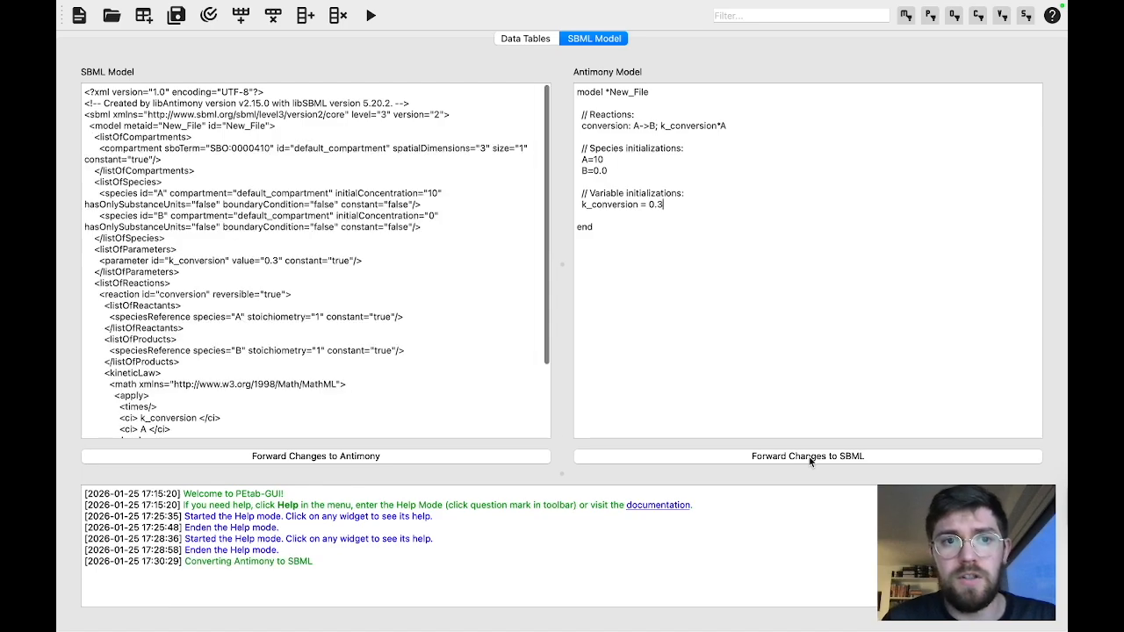
scroll(280, 213, down, 3)
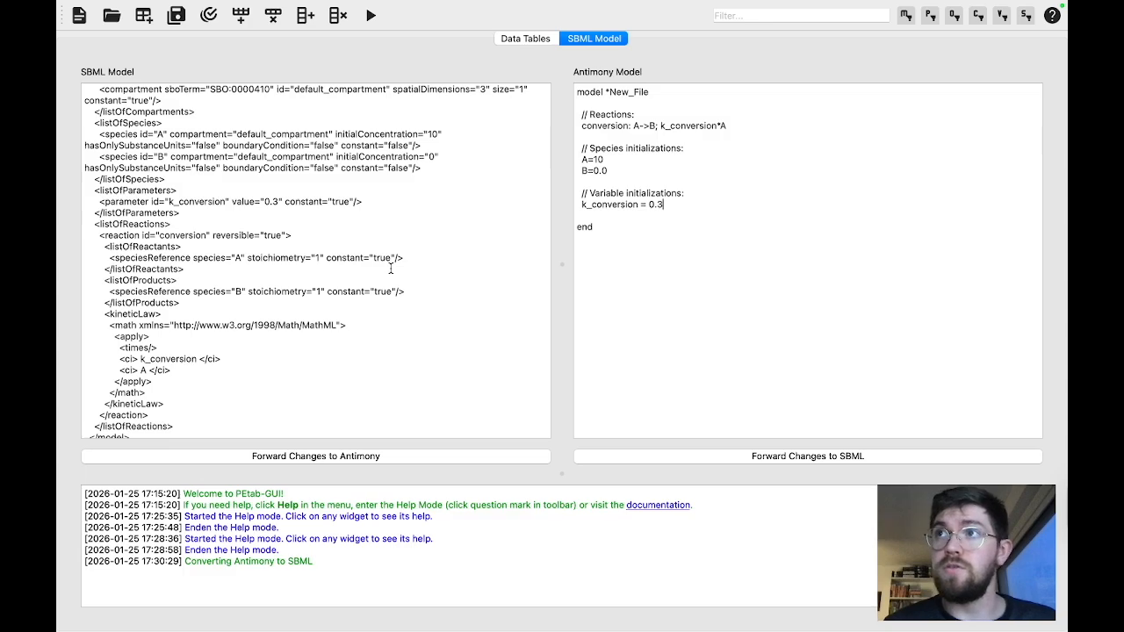
Return to the data tables, preview simple_conversion_measurements.tsv in the example folder and open it
click(507, 40)
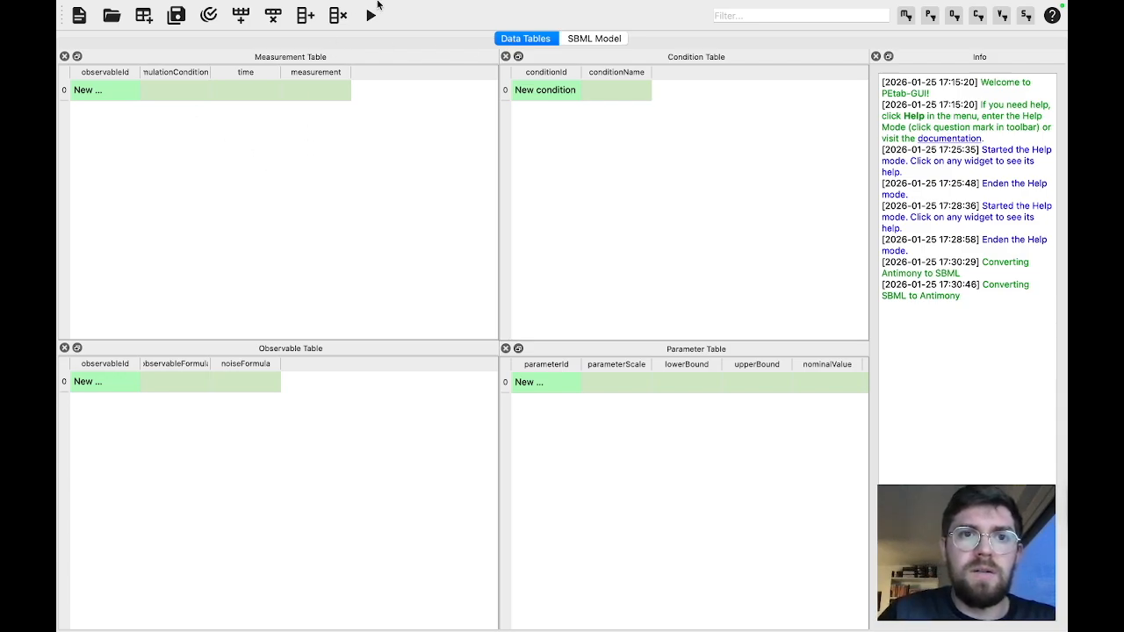
mouse_move(379, 4)
click(163, 9)
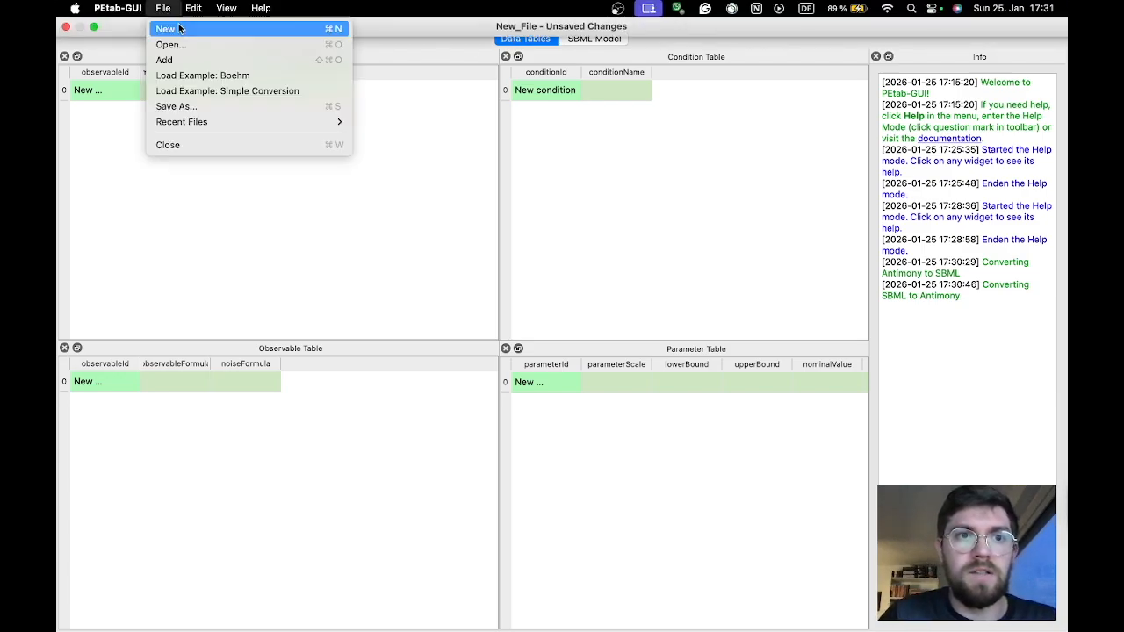
click(196, 46)
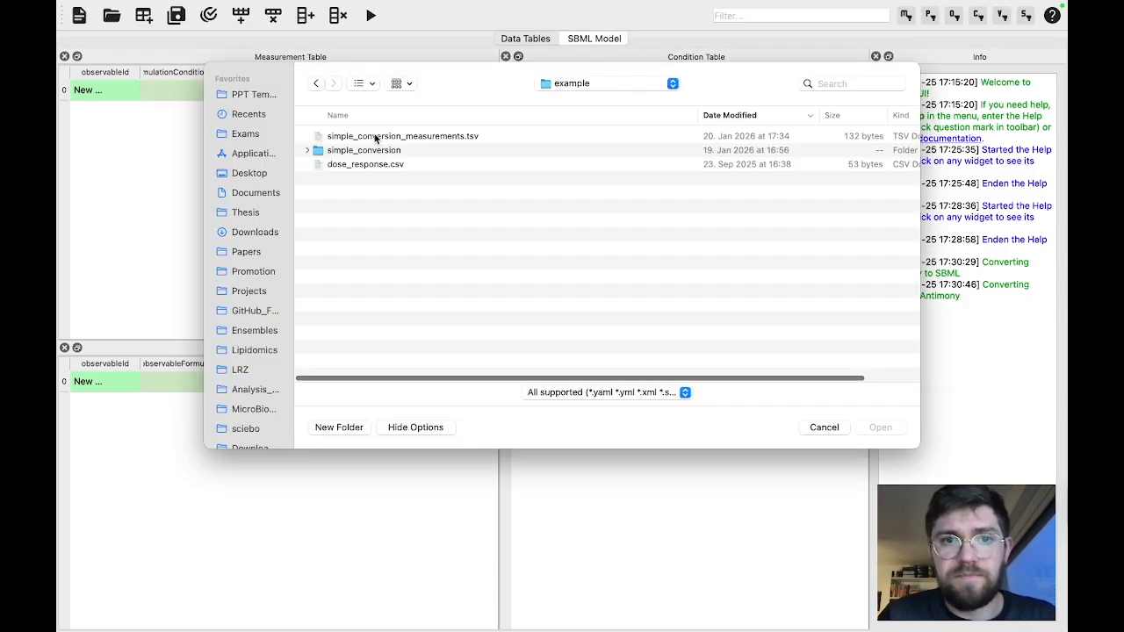
click(379, 138)
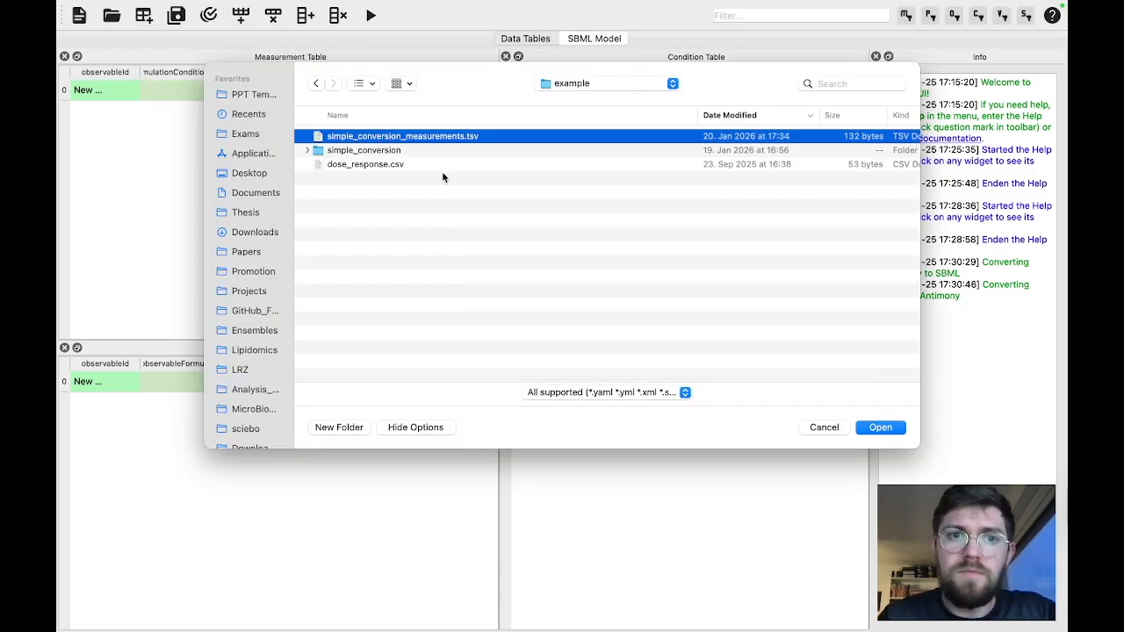
key(space)
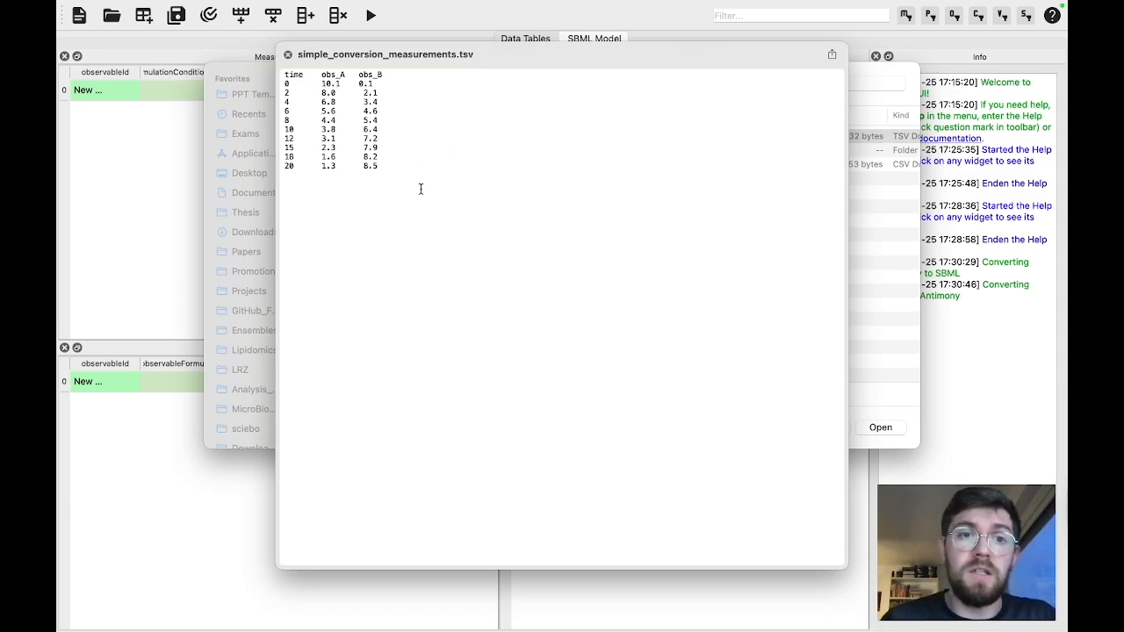
click(287, 56)
key(Return)
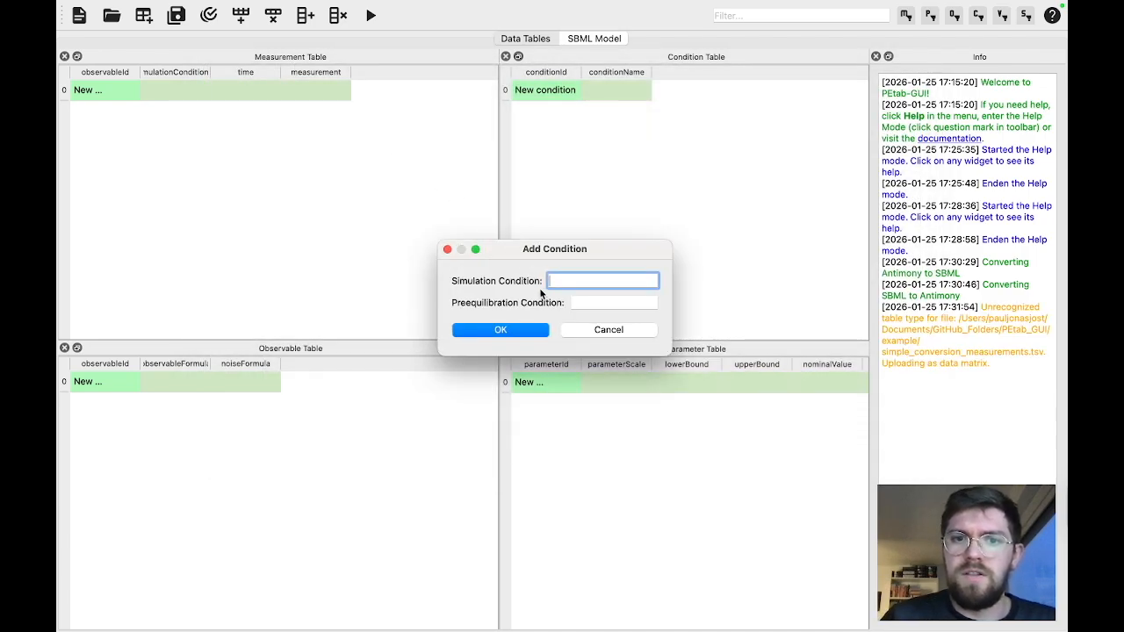
Assign the simulation condition cond_1 to the imported measurements, leave the preequilibration condition empty, and look through the measurement rows
text(cond_1)
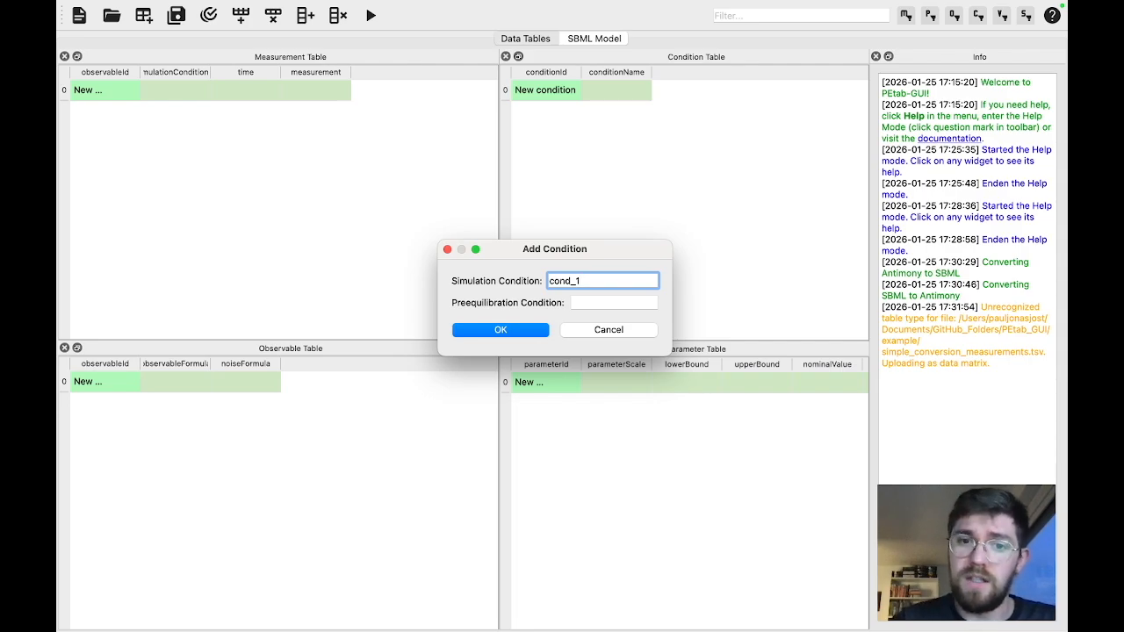
key(Return)
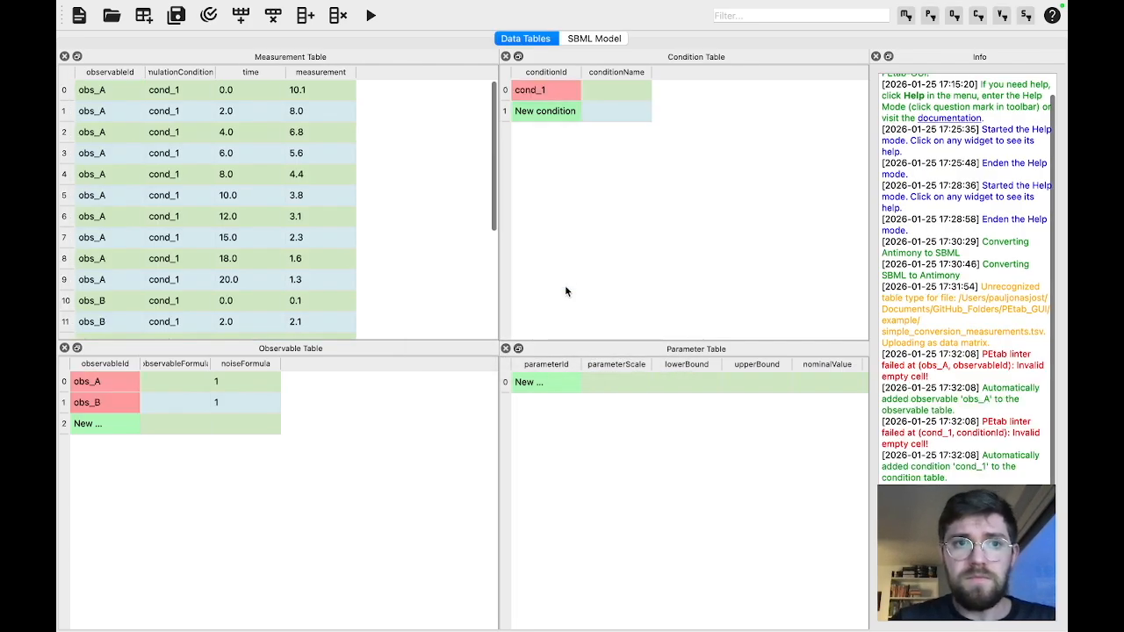
scroll(233, 178, down, 2)
scroll(233, 178, down, 3)
scroll(233, 178, up, 6)
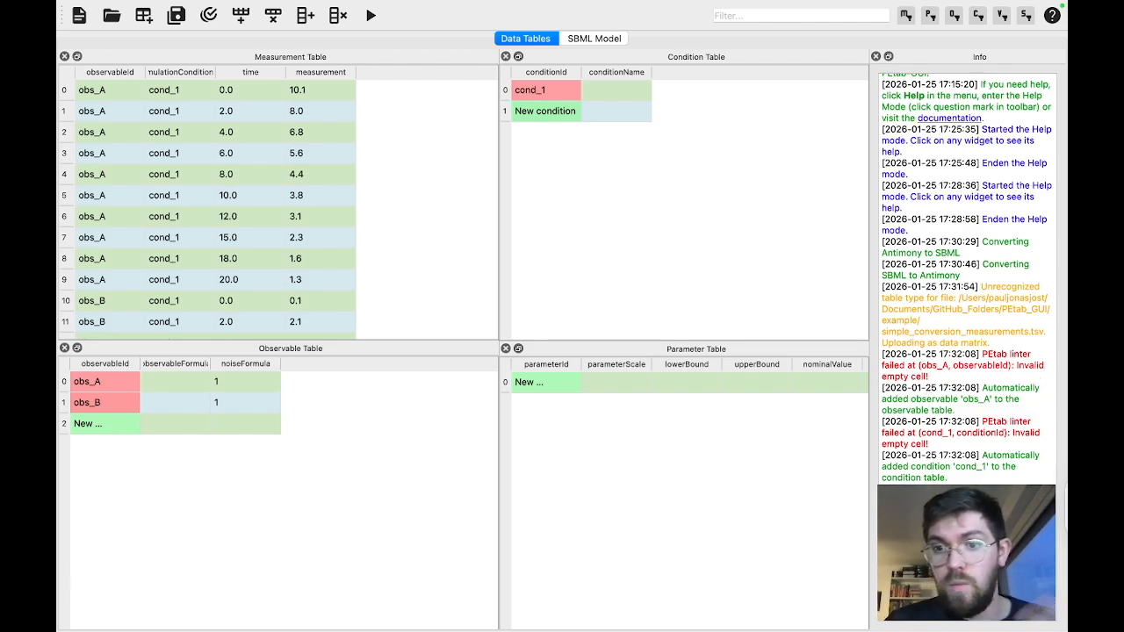
Set the observableFormula to A for obs_A and to B for obs_B in the Observable Table
click(202, 365)
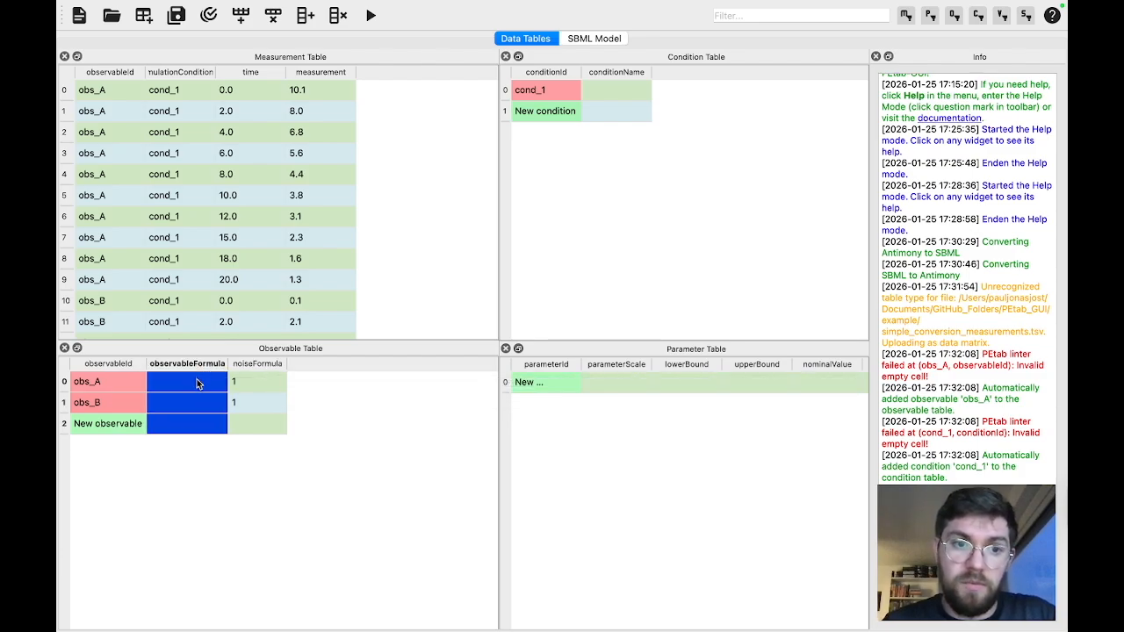
click(196, 381)
double_click(196, 381)
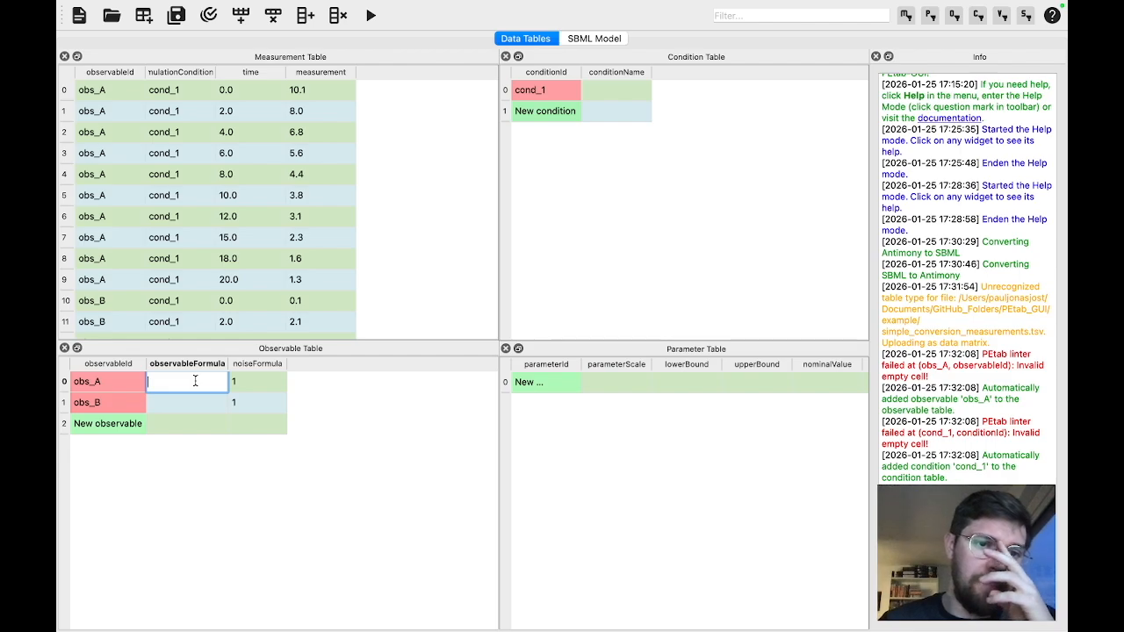
text(A)
click(180, 405)
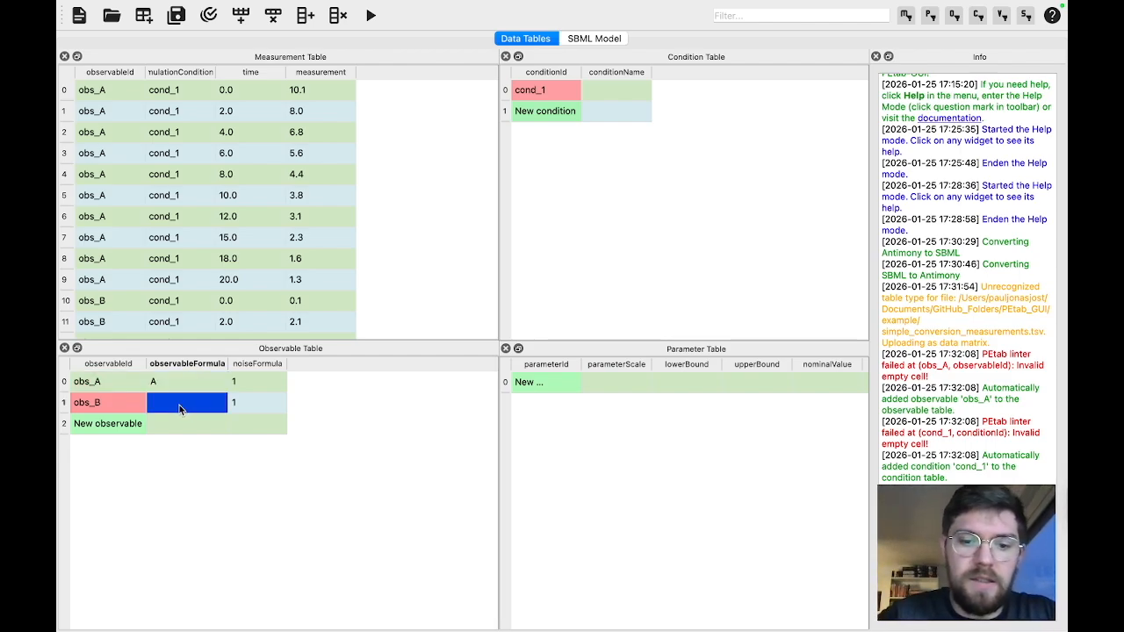
text(B)
click(207, 388)
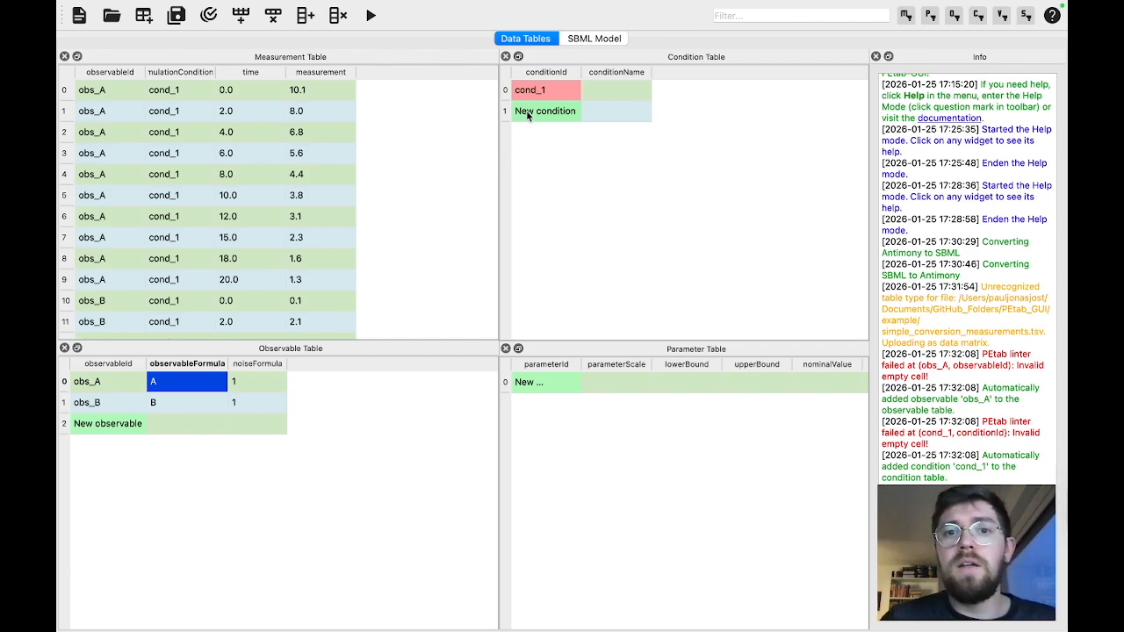
Inspect the cond_1 condition and the obs_A observable, and check the PEtab problem for errors
click(546, 91)
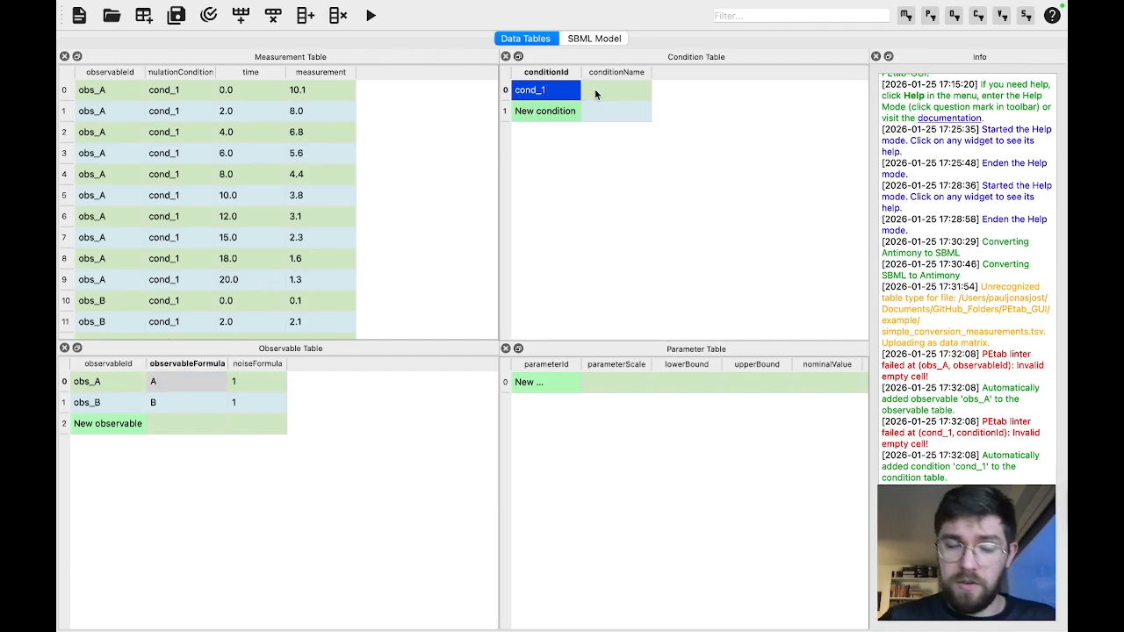
click(104, 381)
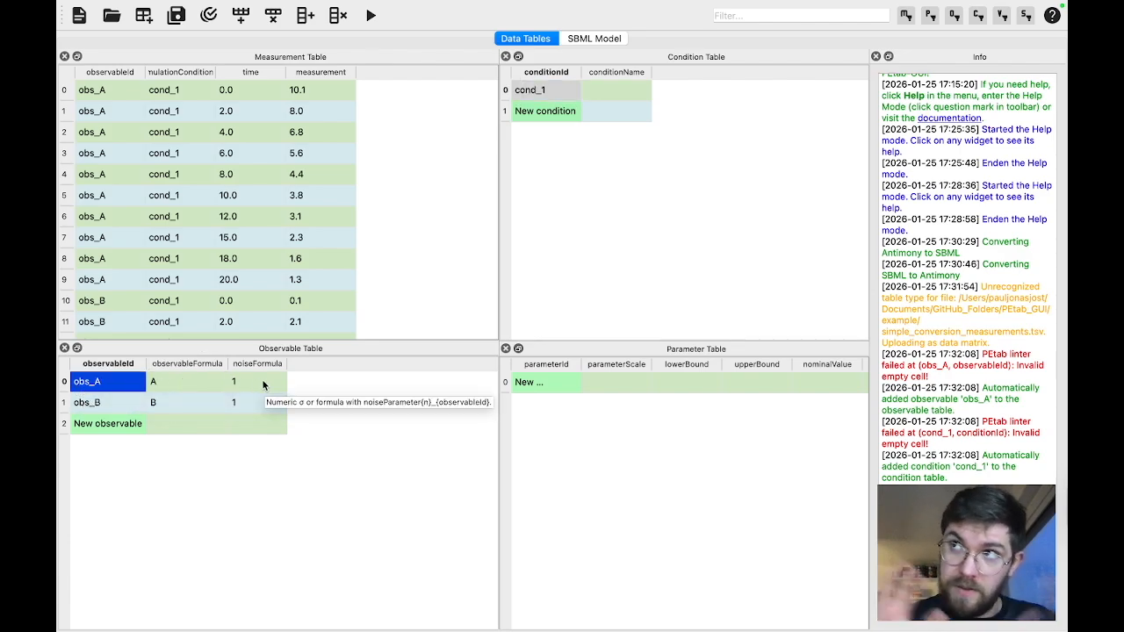
click(208, 14)
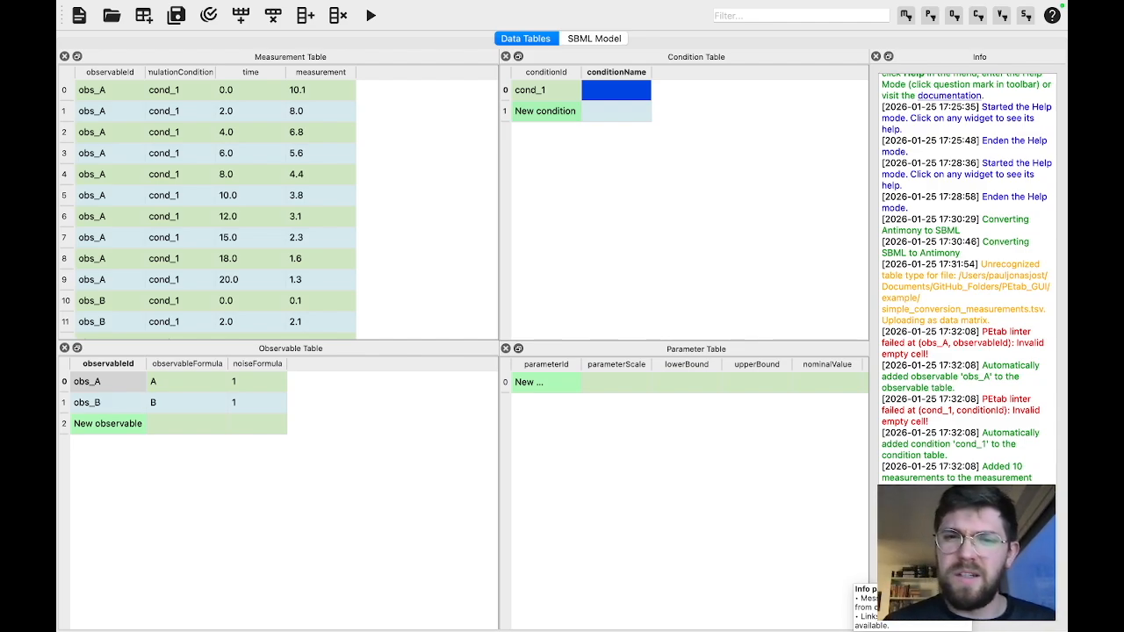
Add the suggested model parameter k_conversion to the Parameter Table and review its automatically filled columns
double_click(548, 383)
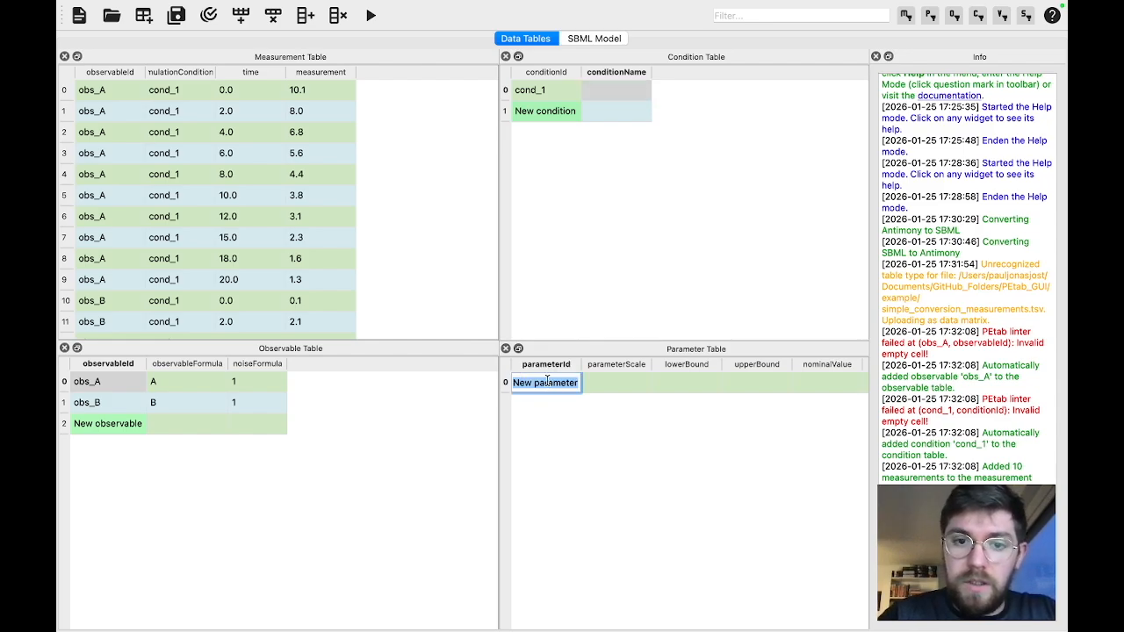
text(k)
key(Down)
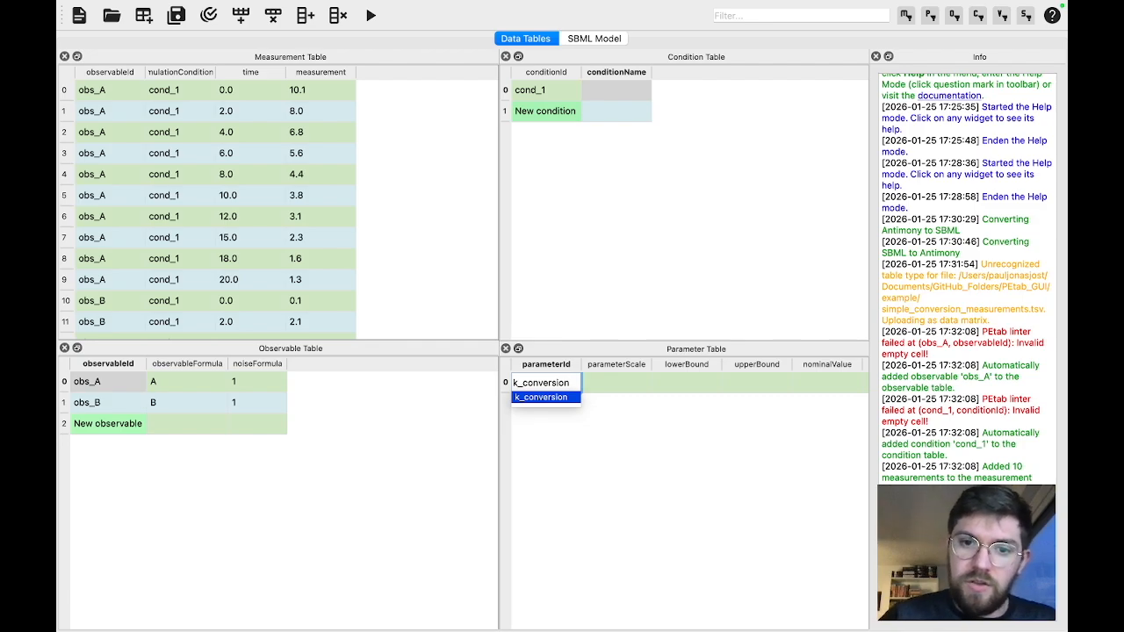
key(Return)
key(Return)
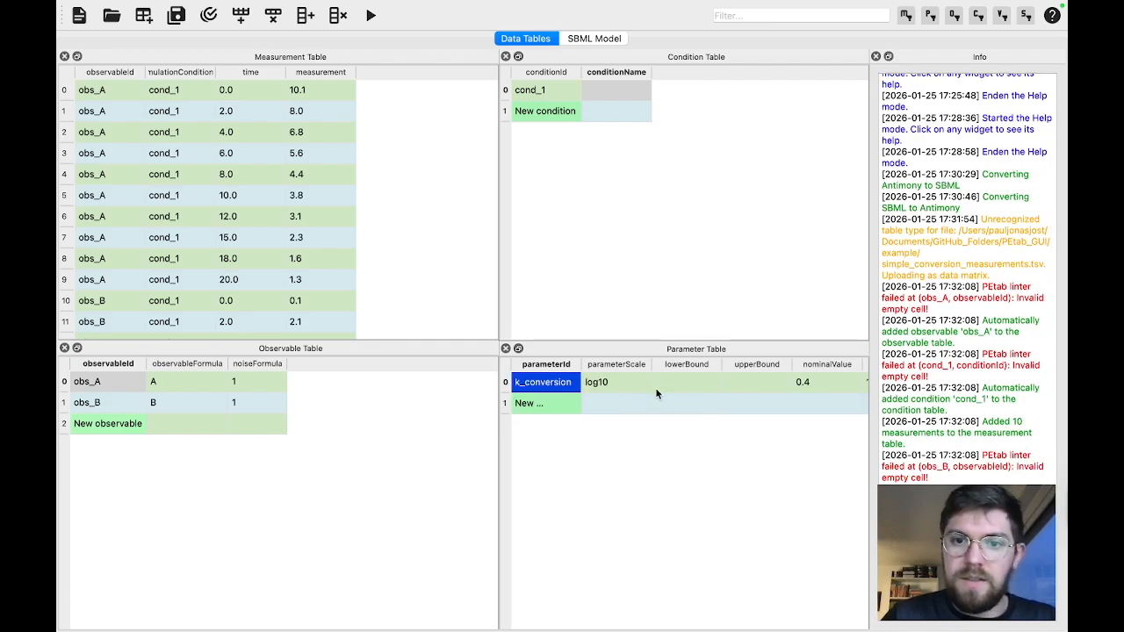
scroll(657, 393, right, 3)
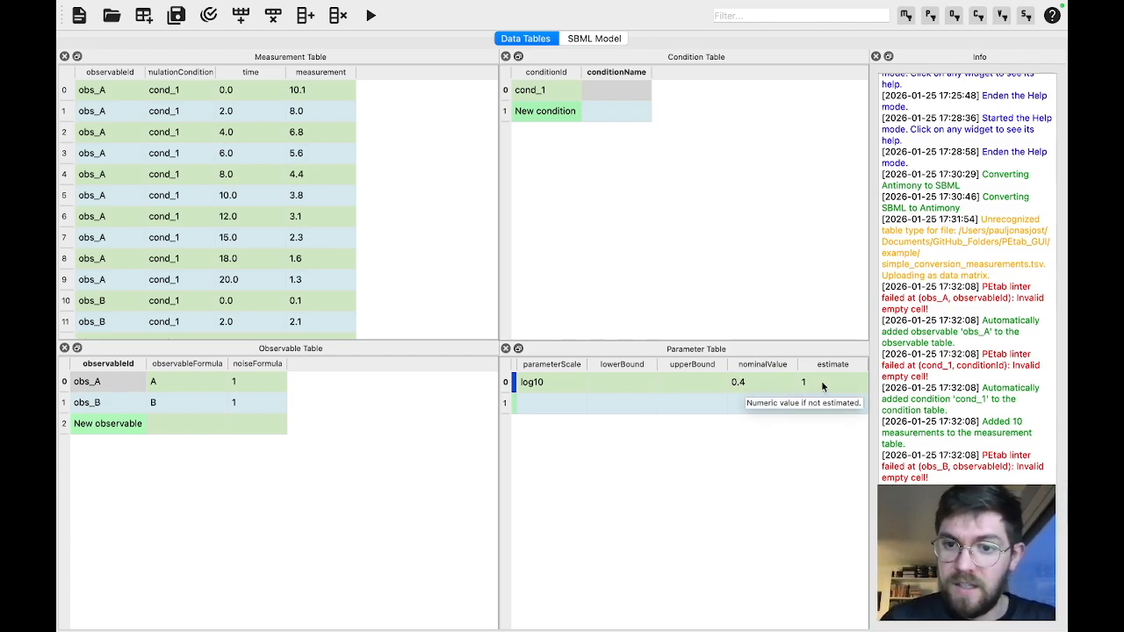
scroll(667, 397, left, 2)
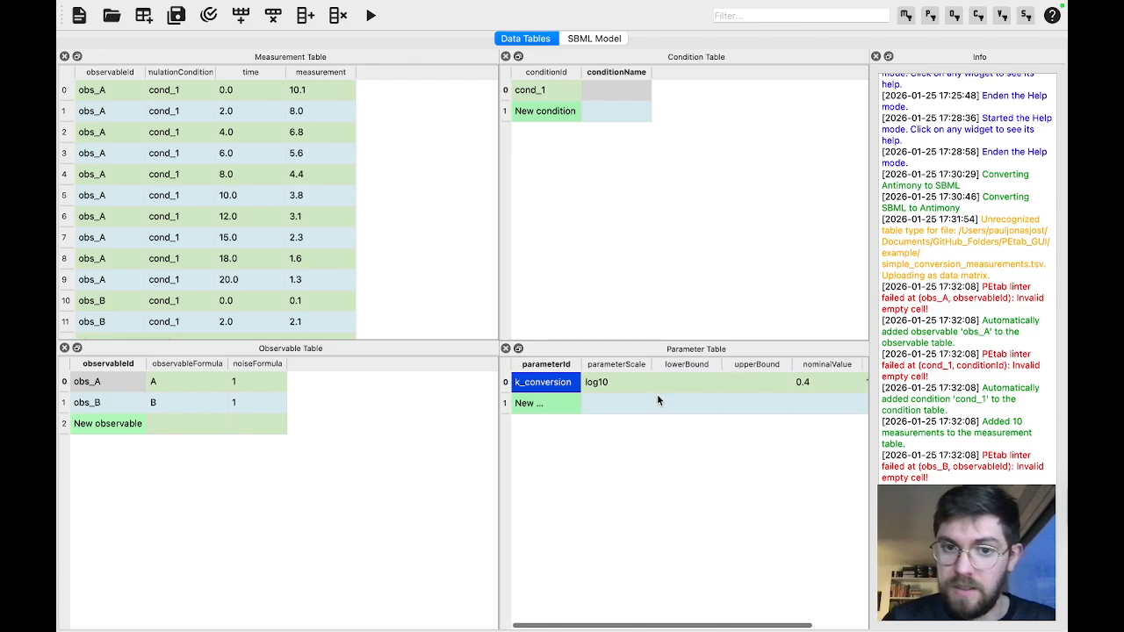
Review the parameterScale choices for k_conversion and keep log10
click(655, 383)
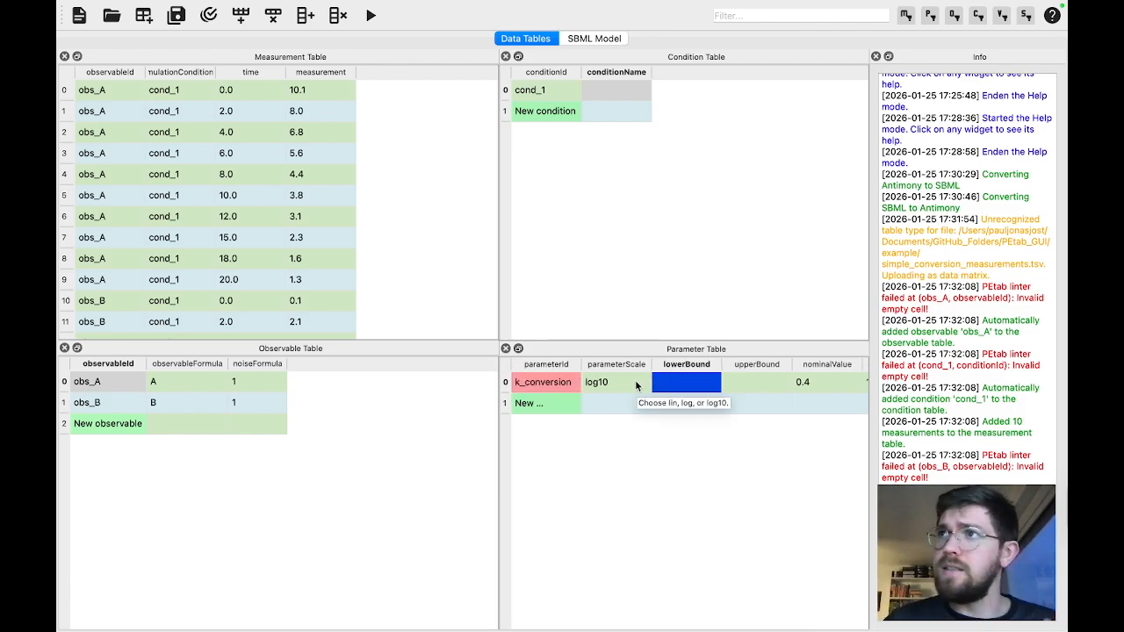
double_click(634, 380)
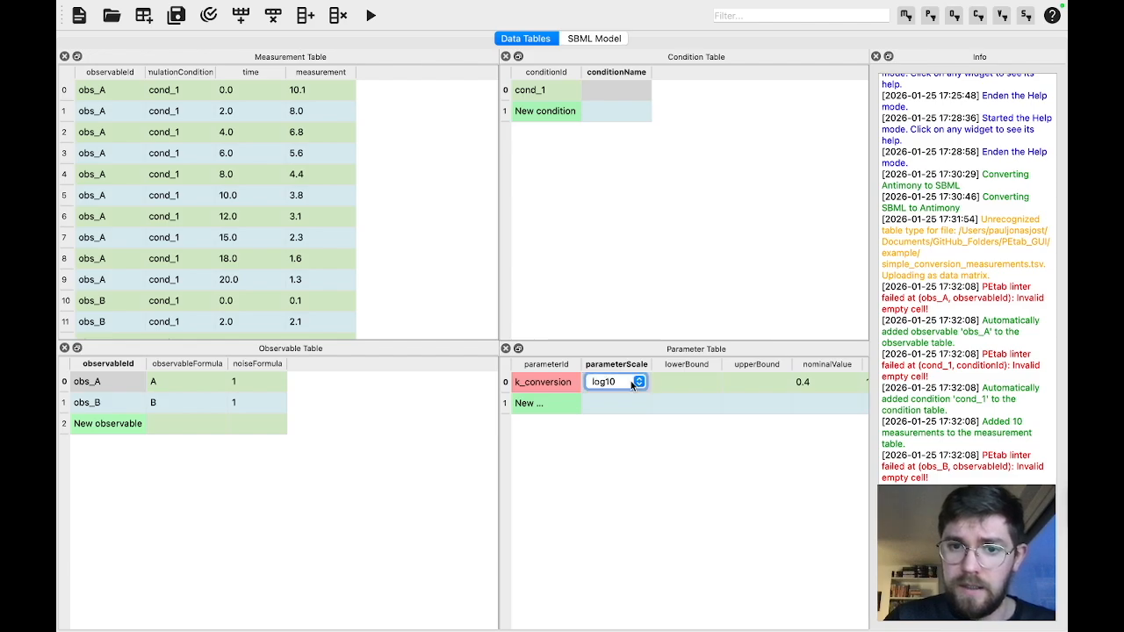
click(632, 384)
click(646, 465)
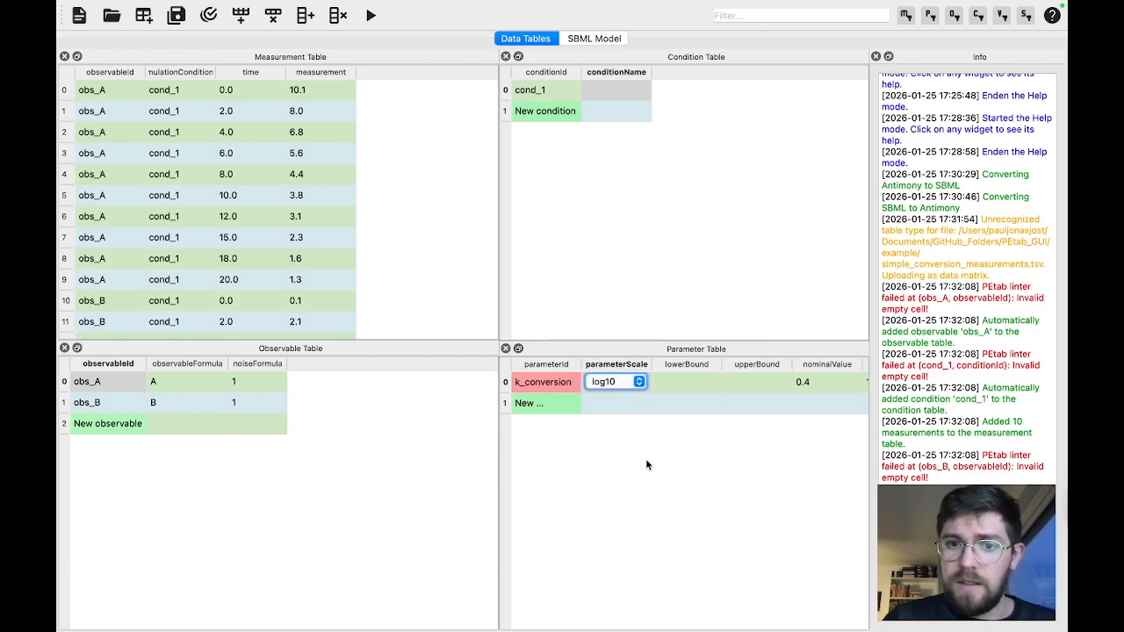
Set the lowerBound of k_conversion to 0.001 and its upperBound to 100 in the Parameter Table
click(689, 386)
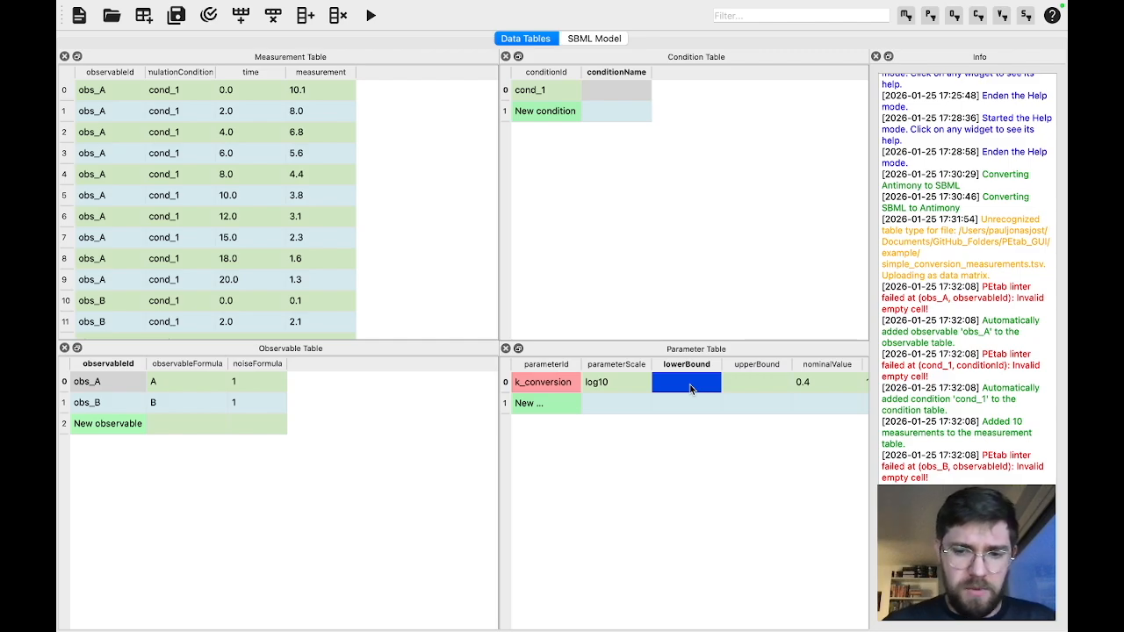
text(0)
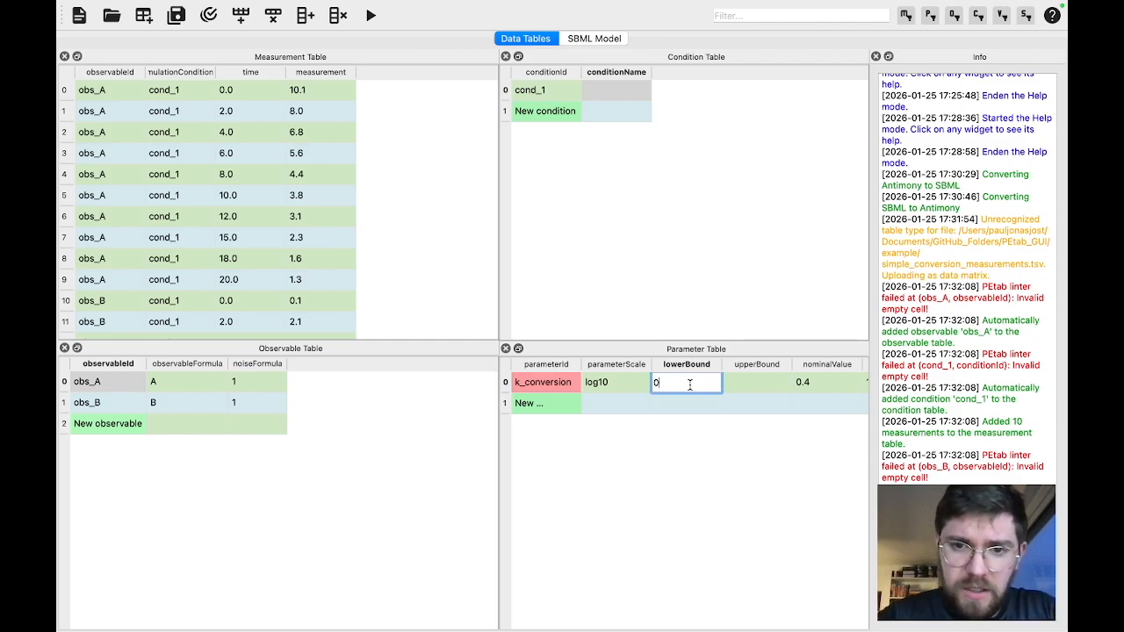
text(.001)
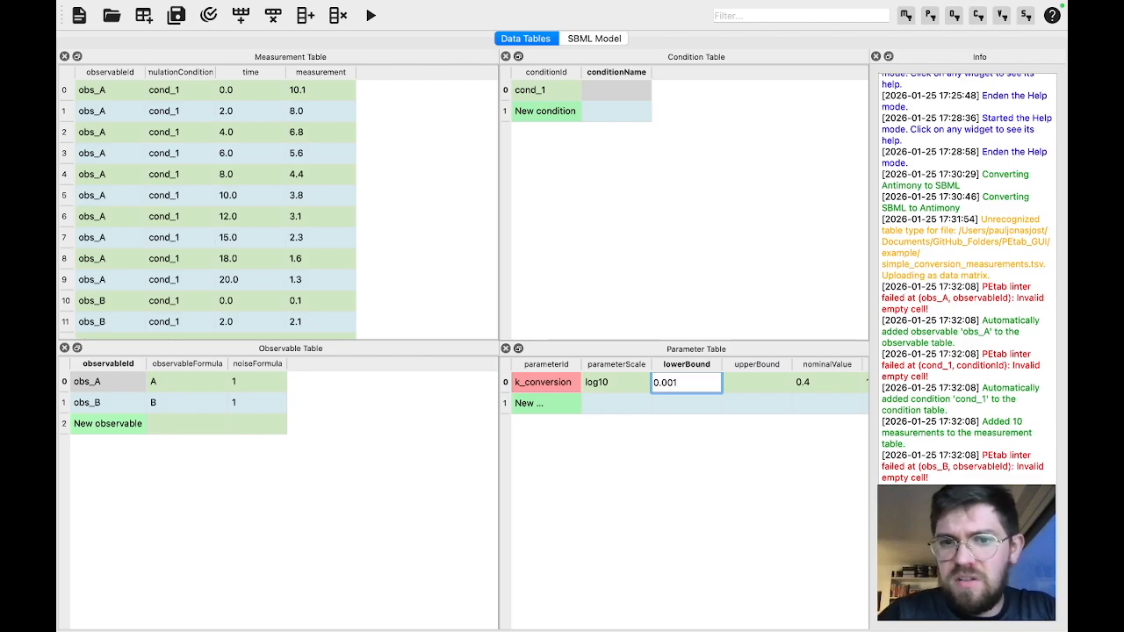
key(Return)
double_click(744, 386)
text(100)
key(Return)
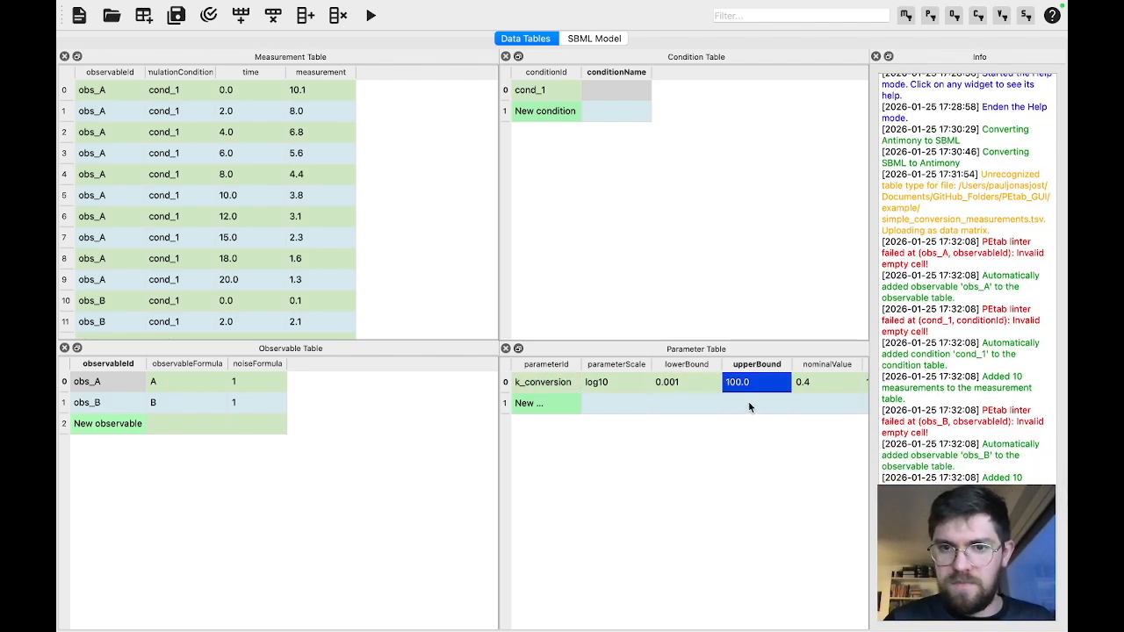
click(692, 385)
click(619, 382)
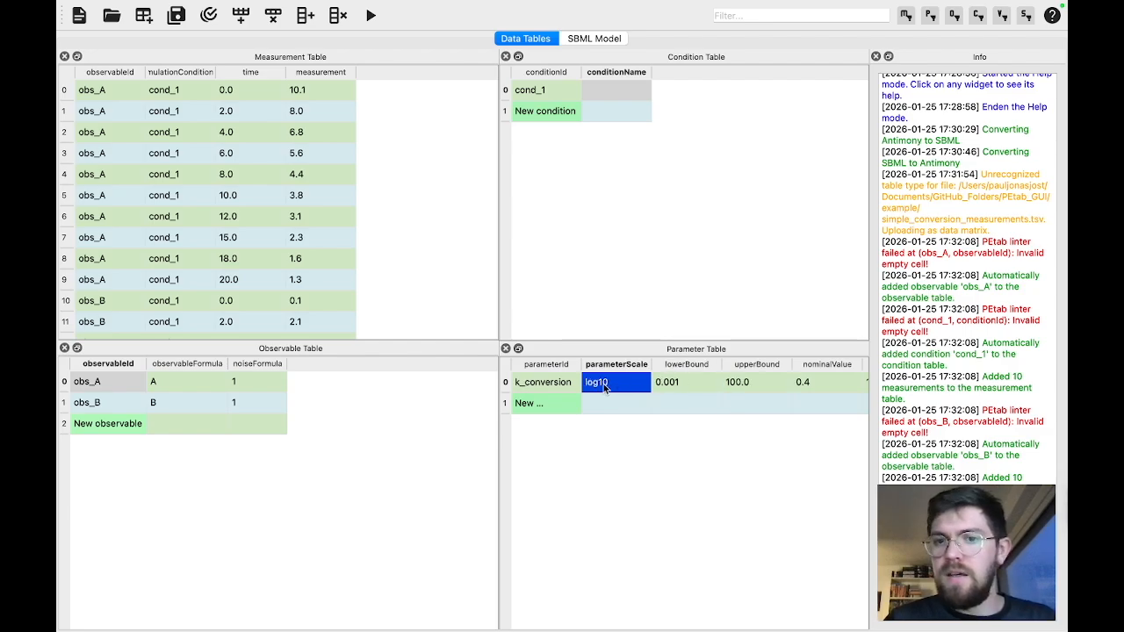
click(568, 387)
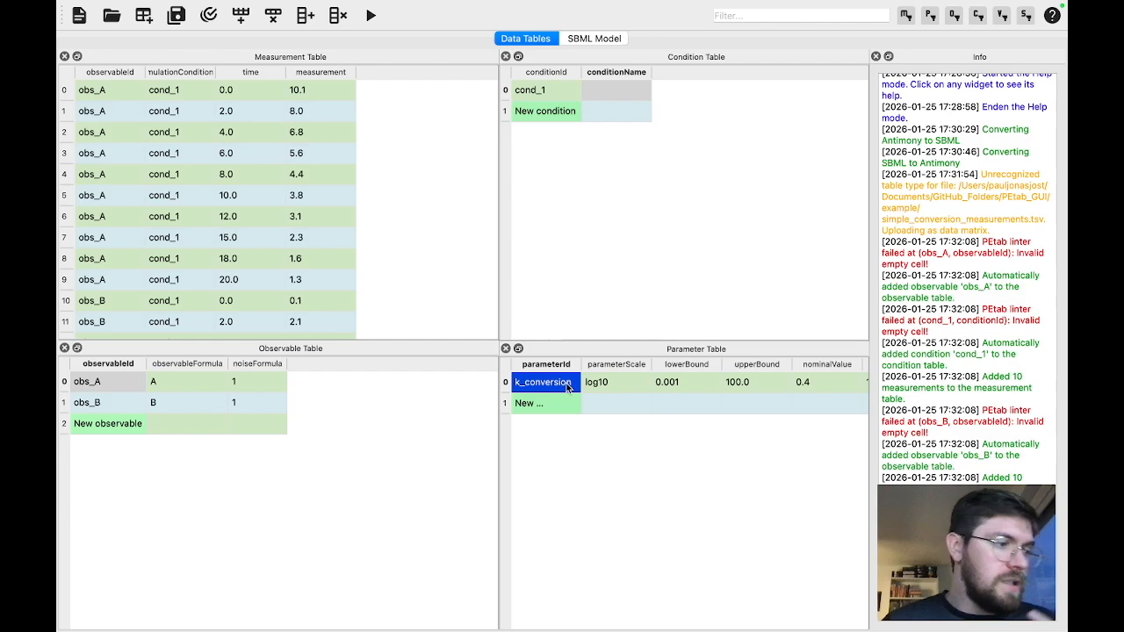
Show the Data Plot alongside the data tables
mouse_move(399, 4)
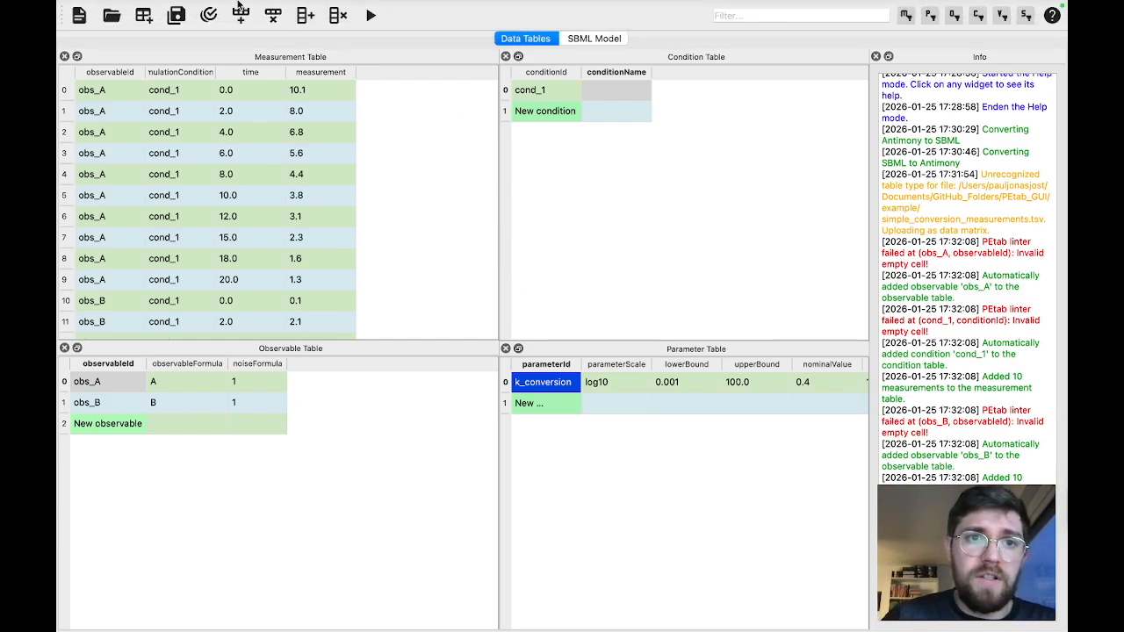
click(227, 8)
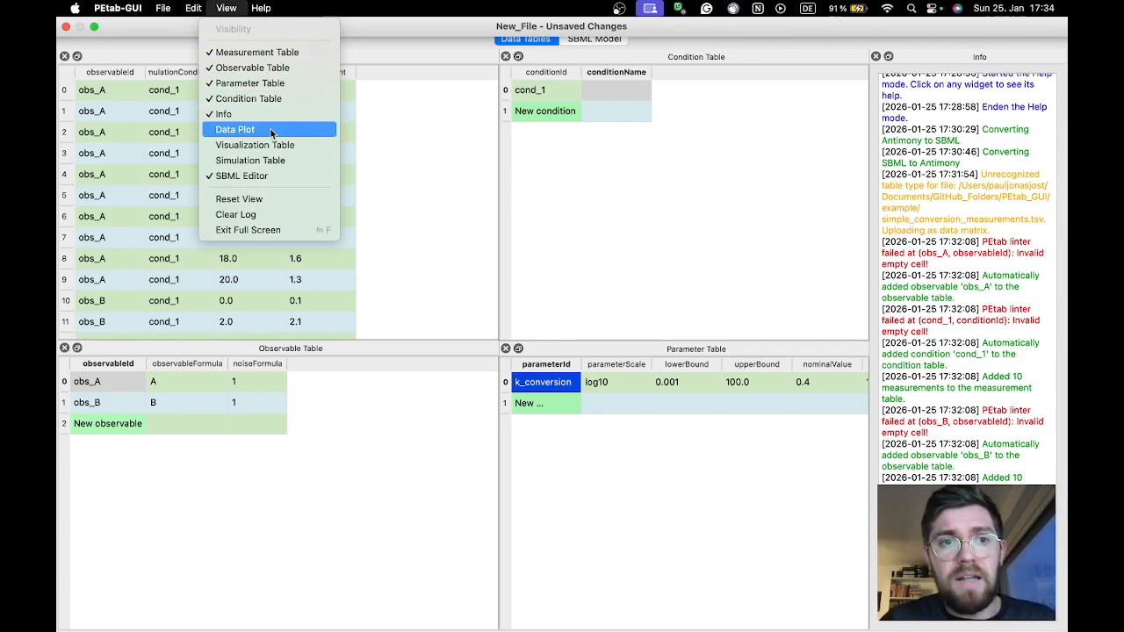
click(272, 133)
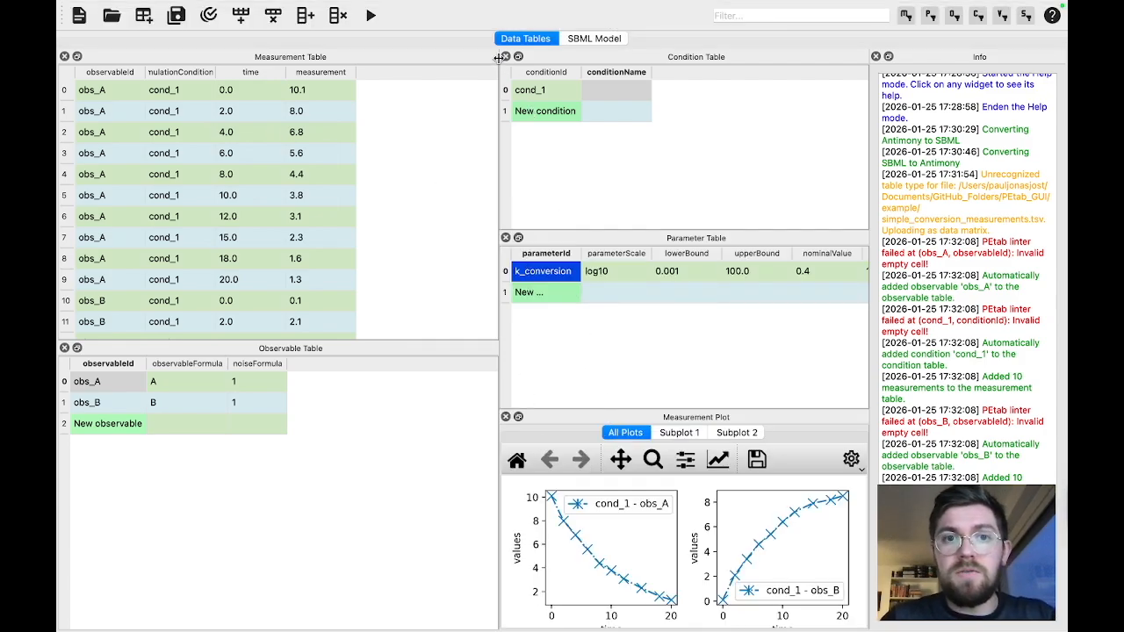
Enlarge the measurement plot by resizing the surrounding tables, and group its curves by condition
drag(498, 57, 362, 73)
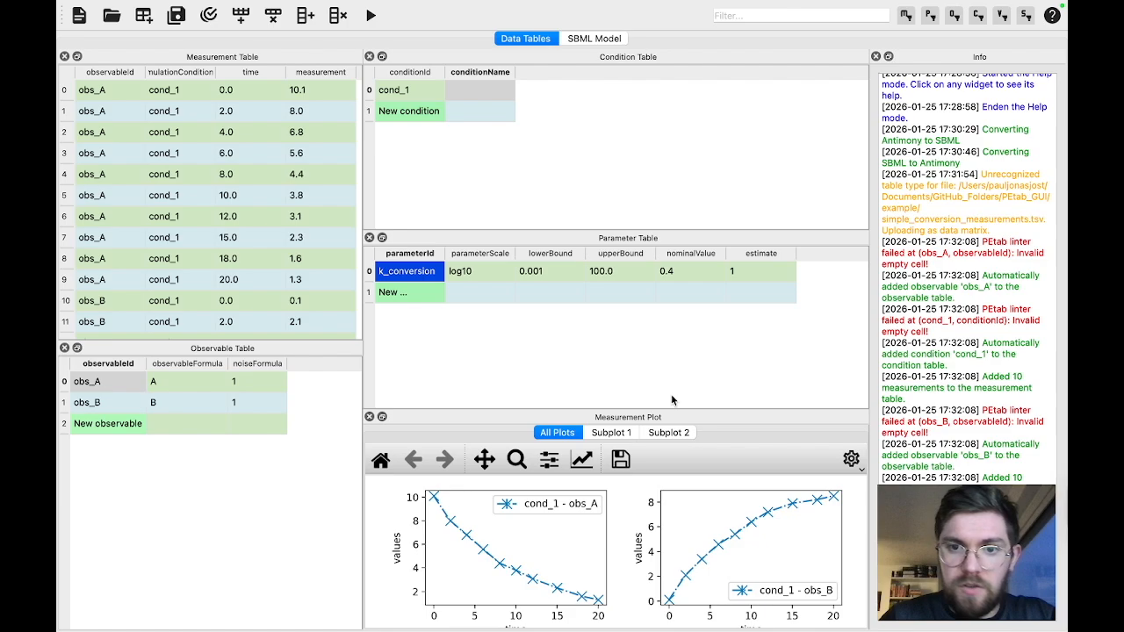
drag(673, 411, 673, 348)
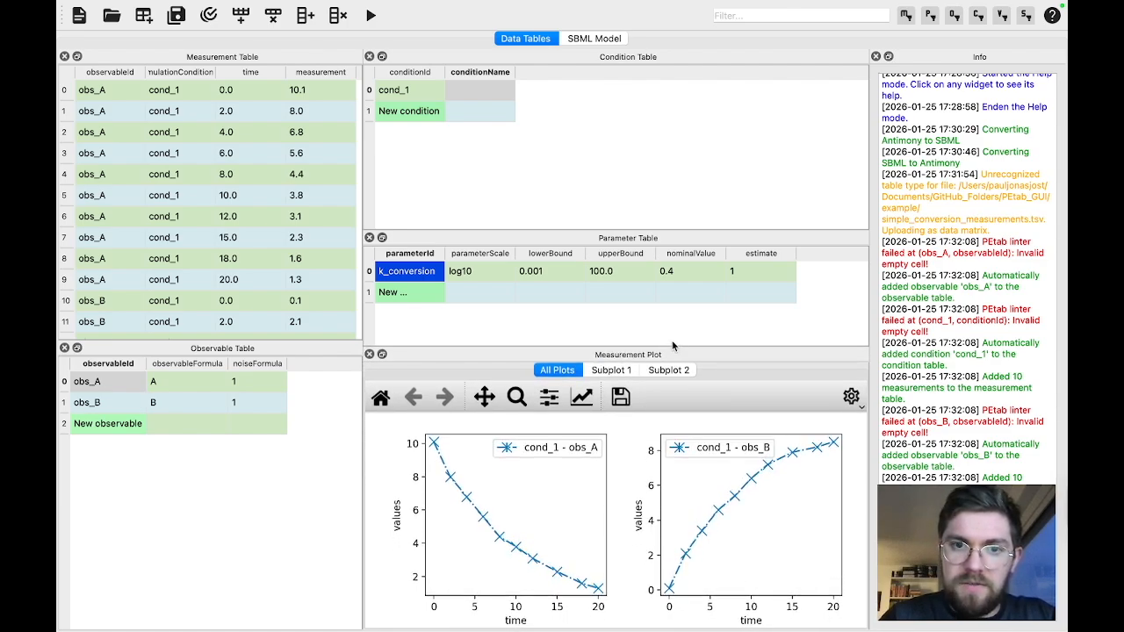
drag(585, 231, 585, 194)
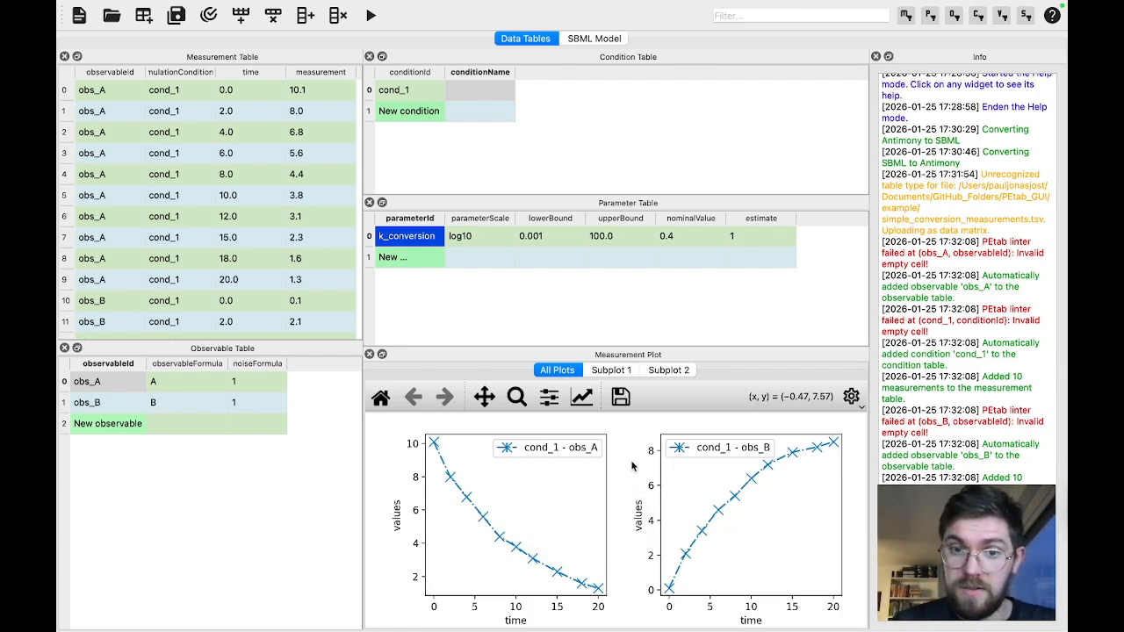
click(856, 404)
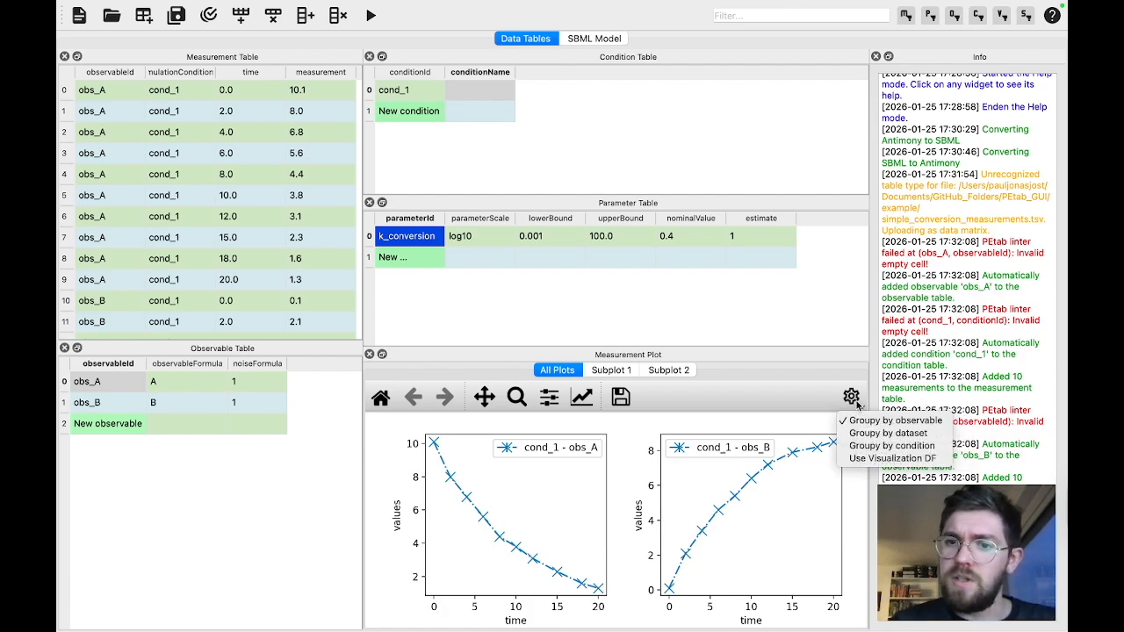
click(866, 446)
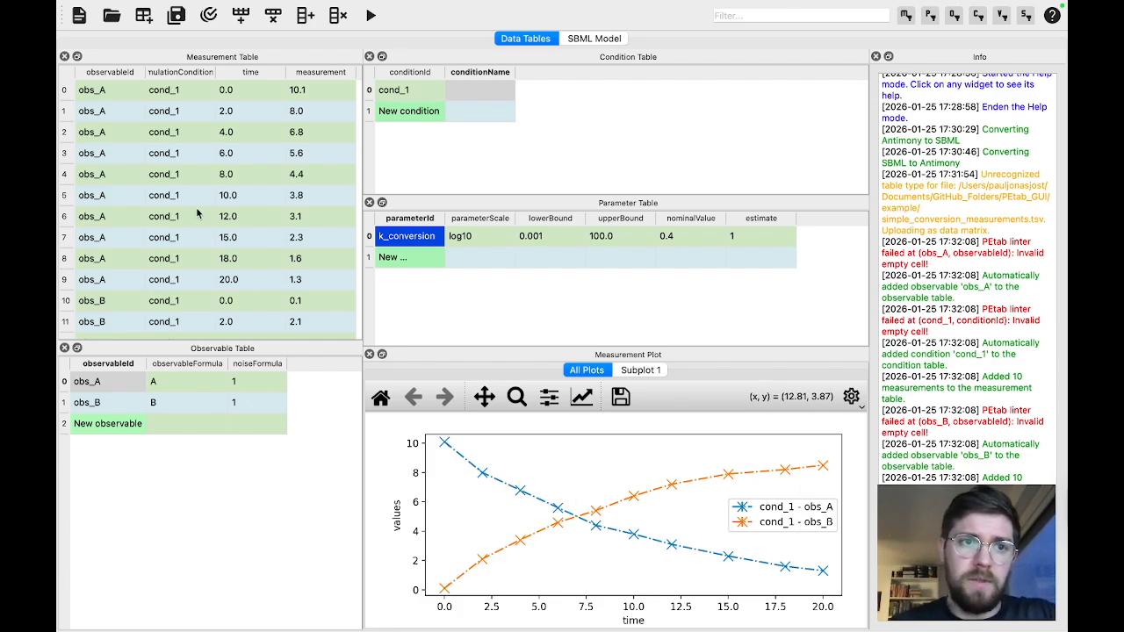
Set the measurement of obs_A at time 0.0 in the Measurement Table to 20.5
click(111, 91)
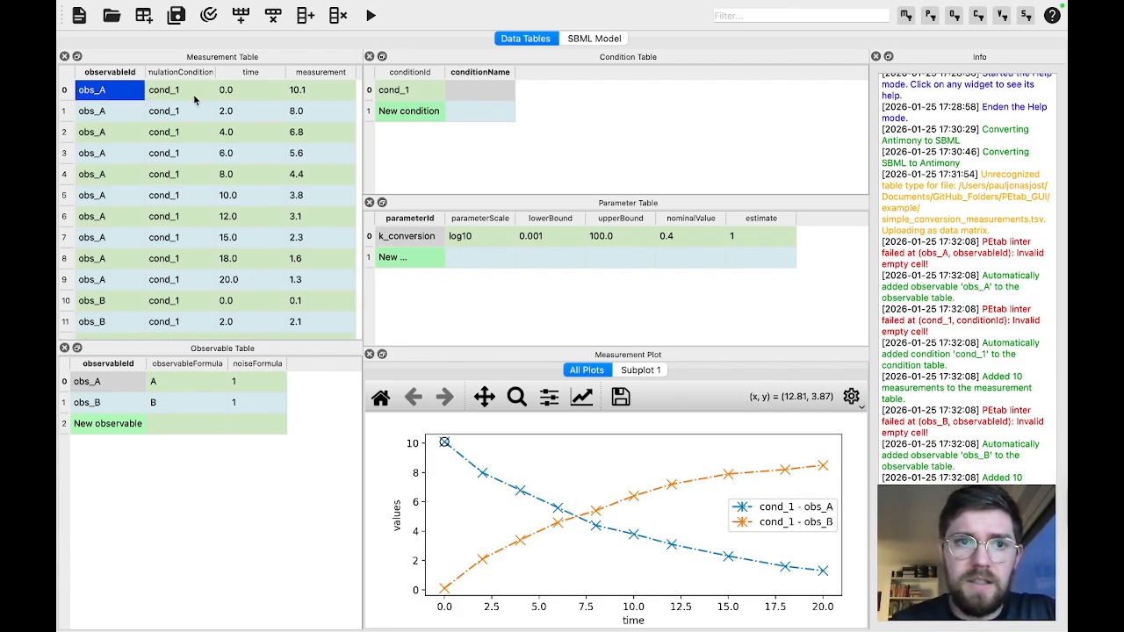
double_click(315, 90)
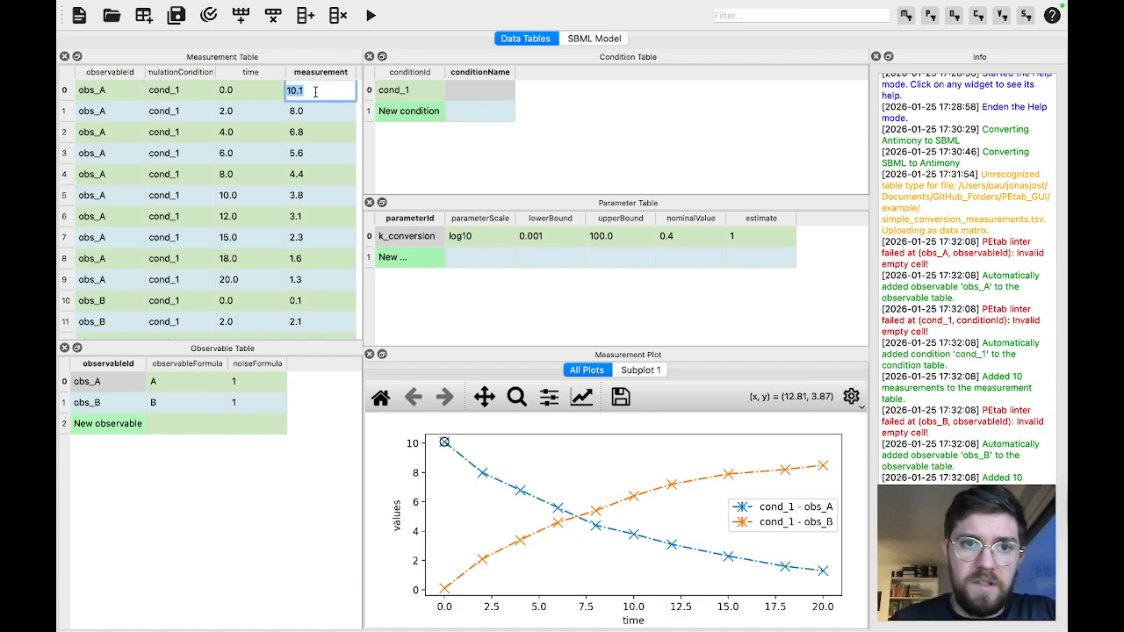
text(20.5)
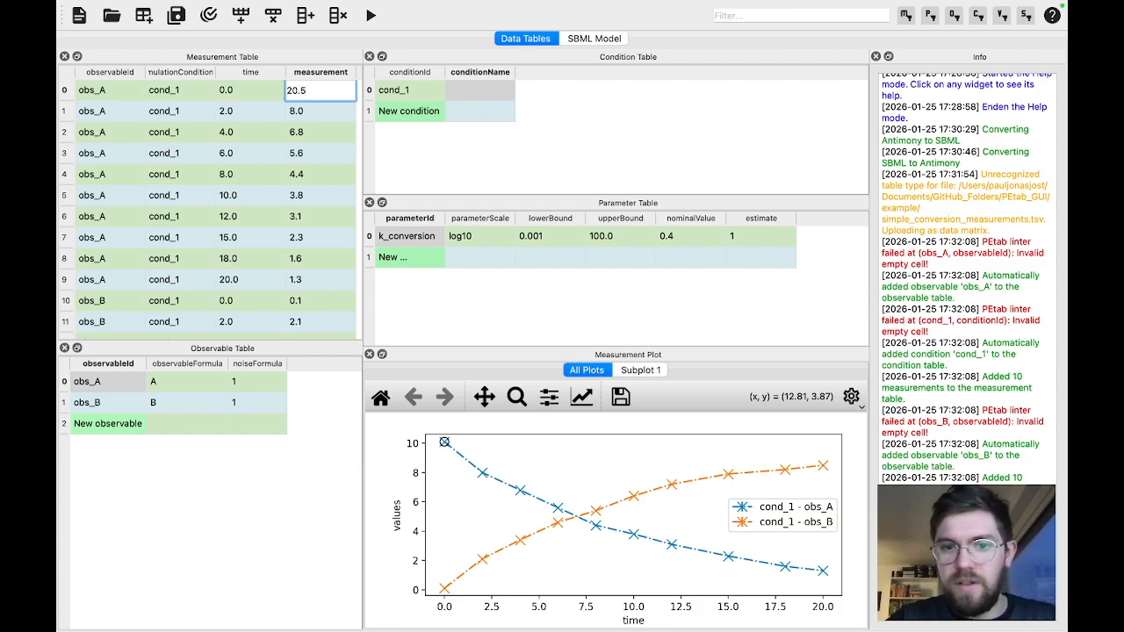
key(Return)
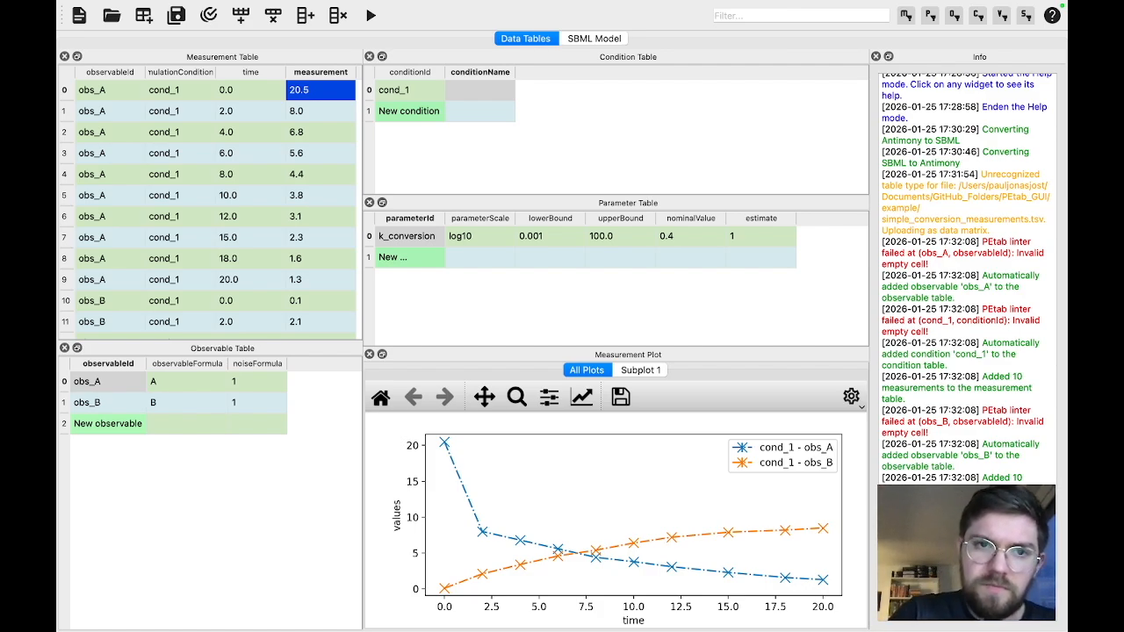
Undo the last measurement change and look over the available editing commands
key(super+z)
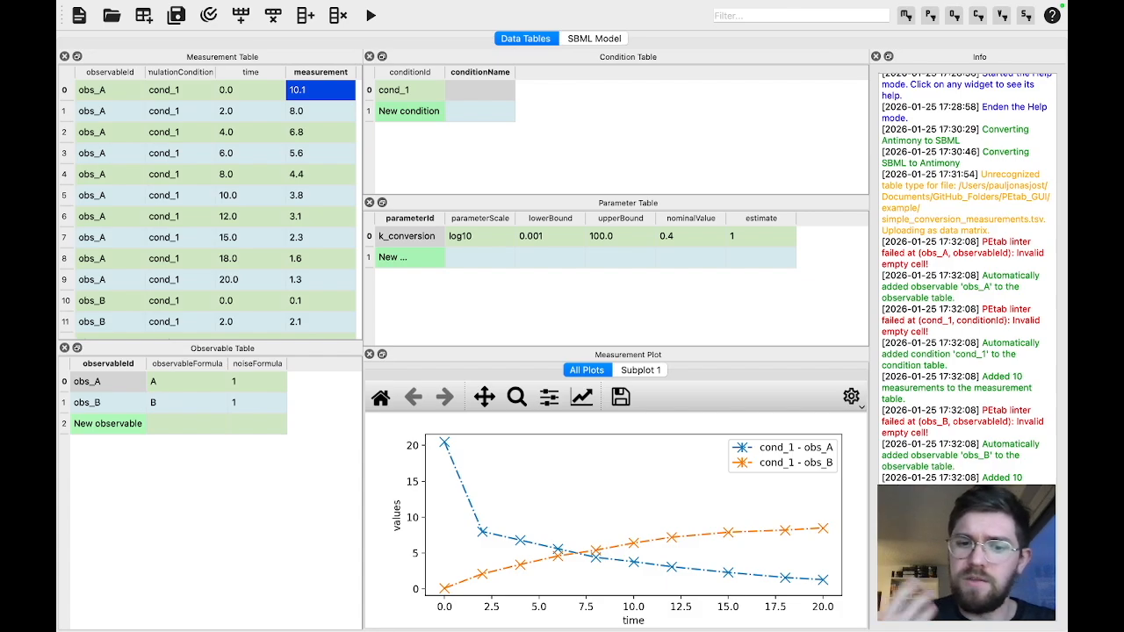
click(193, 8)
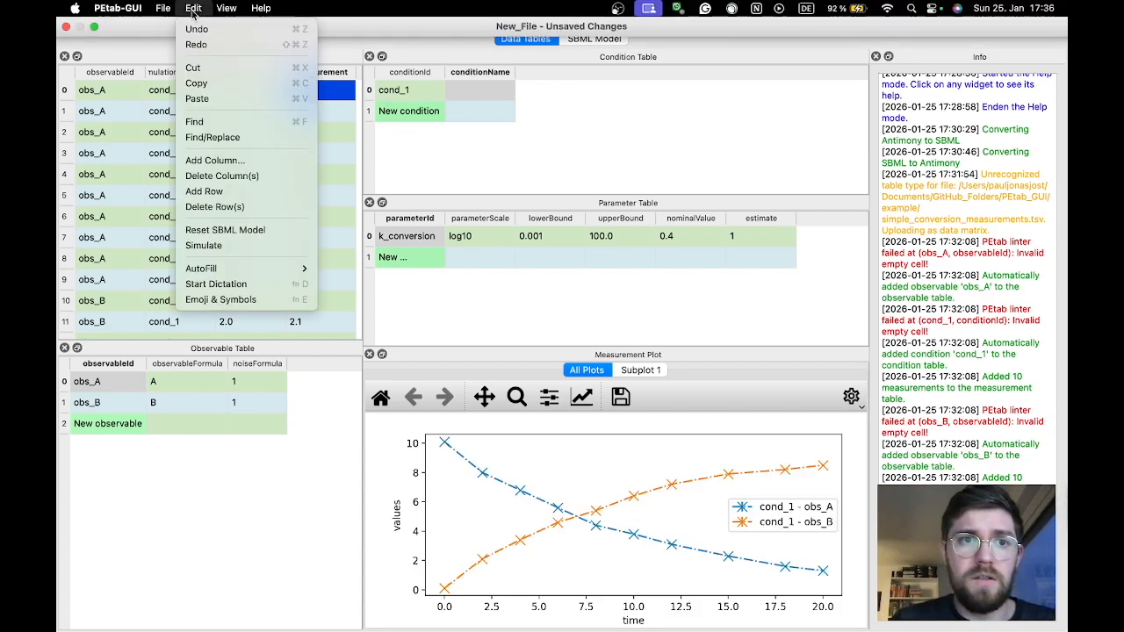
click(419, 150)
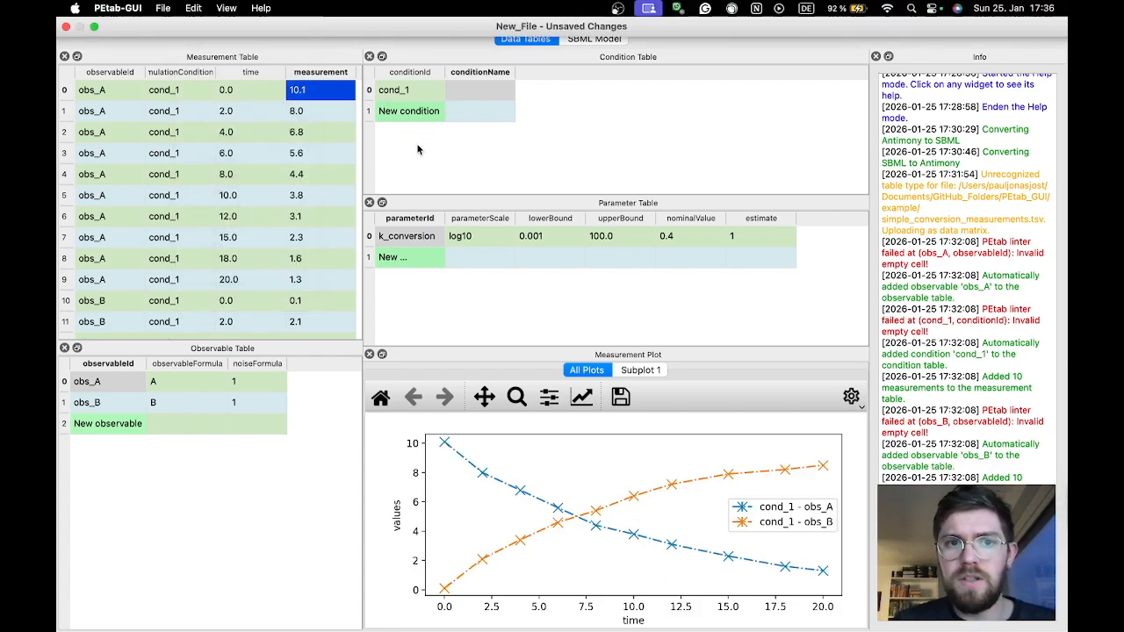
Select the obs_B measurement row at time 12.0 and review the row and column commands offered for it
mouse_move(419, 150)
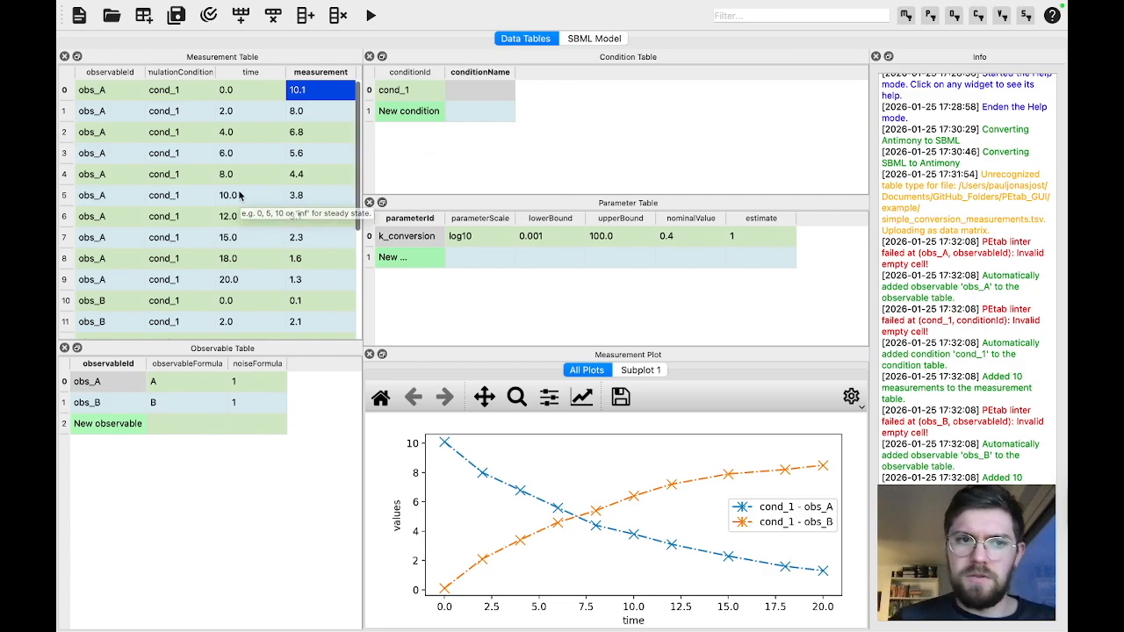
scroll(238, 193, down, 3)
click(70, 266)
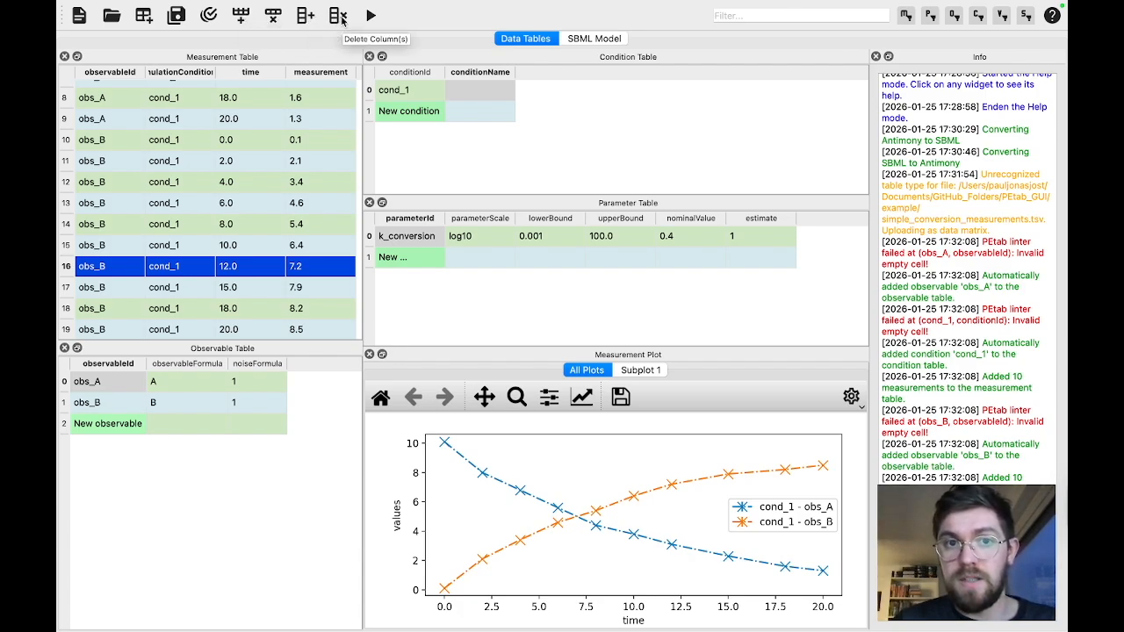
right_click(188, 275)
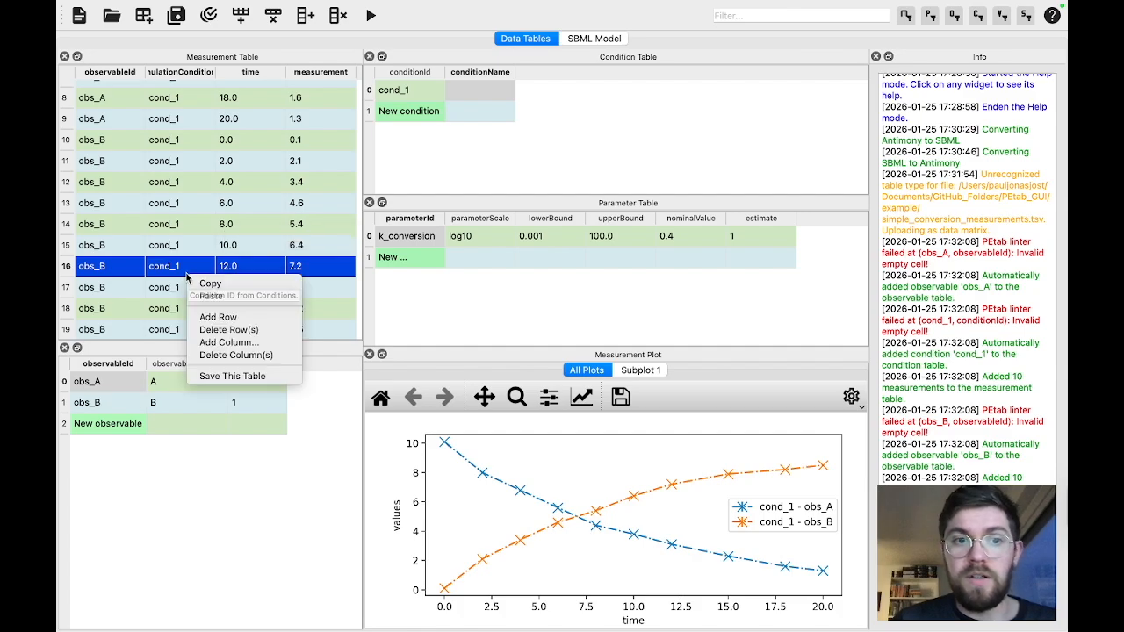
click(274, 203)
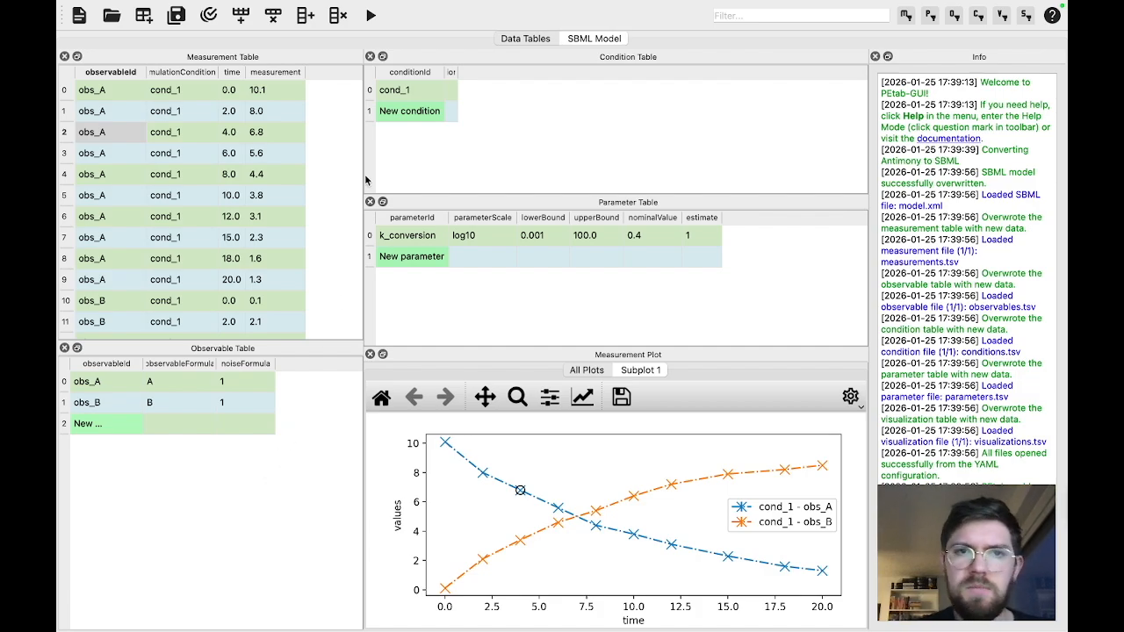
Simulate the model with the current parameter values
click(370, 16)
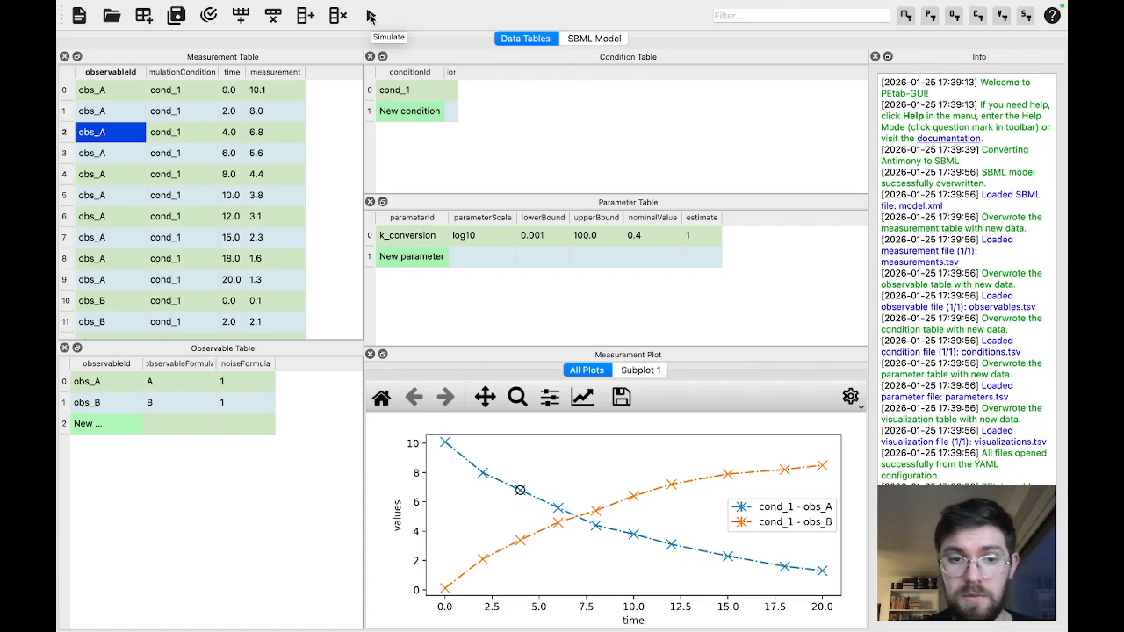
click(370, 16)
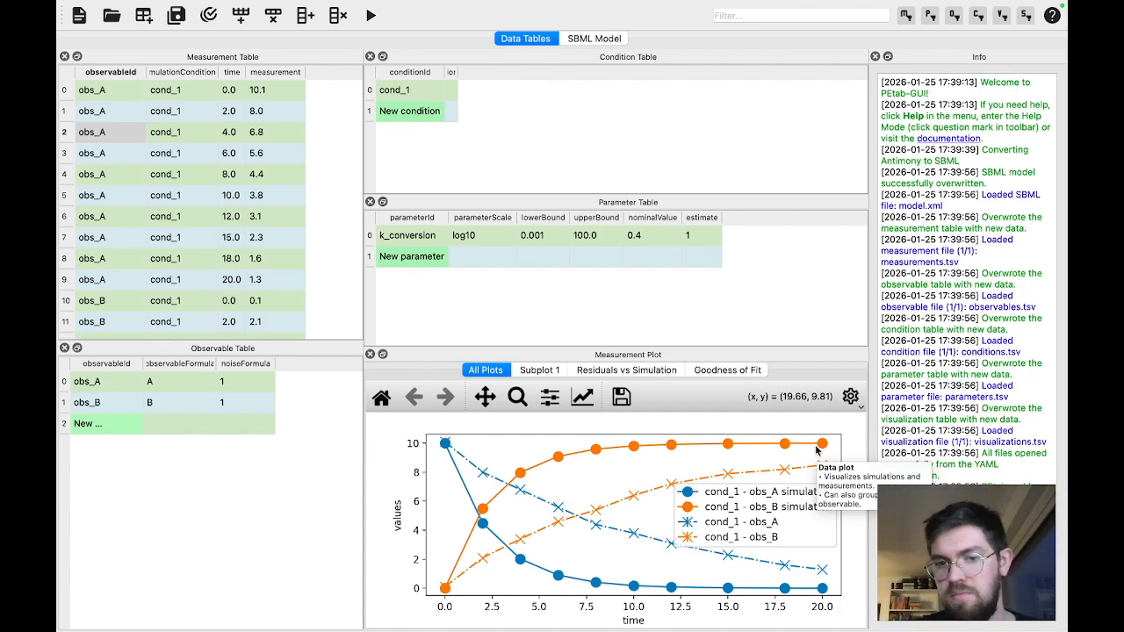
Set the nominalValue of k_conversion to 0.1 in the Parameter Table and rerun the simulation
double_click(651, 235)
key(Right)
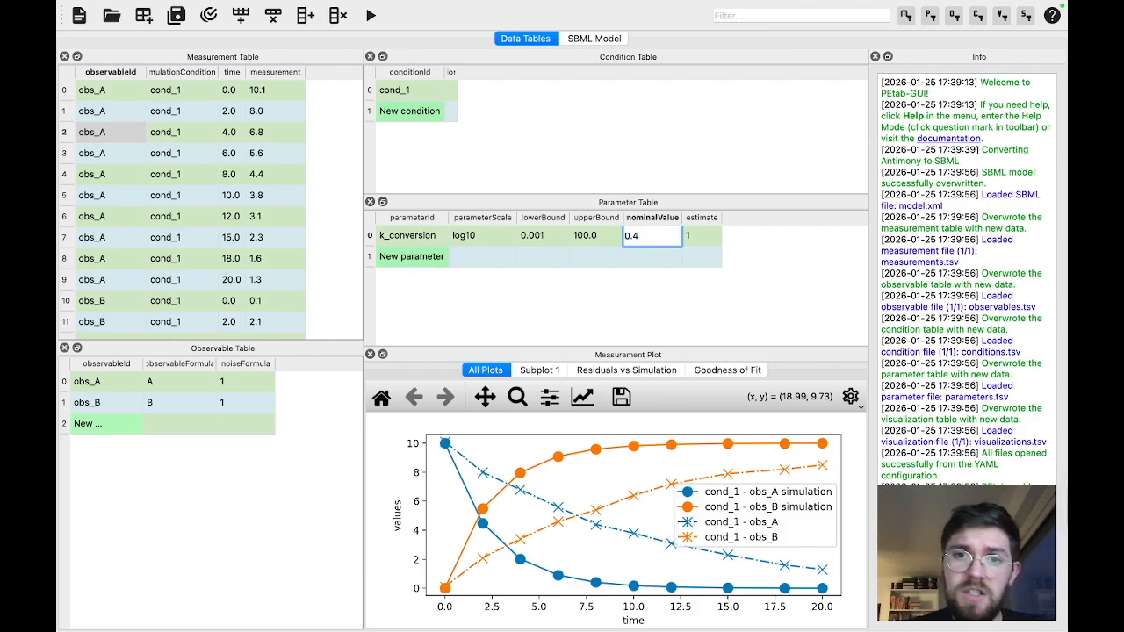
key(BackSpace)
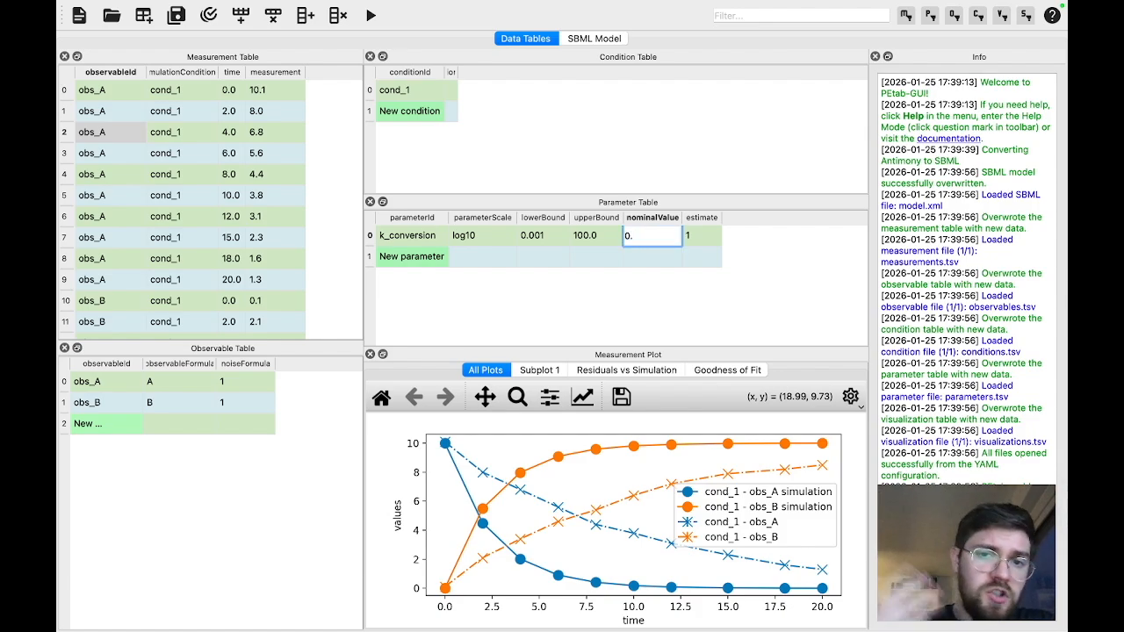
text(1)
key(Return)
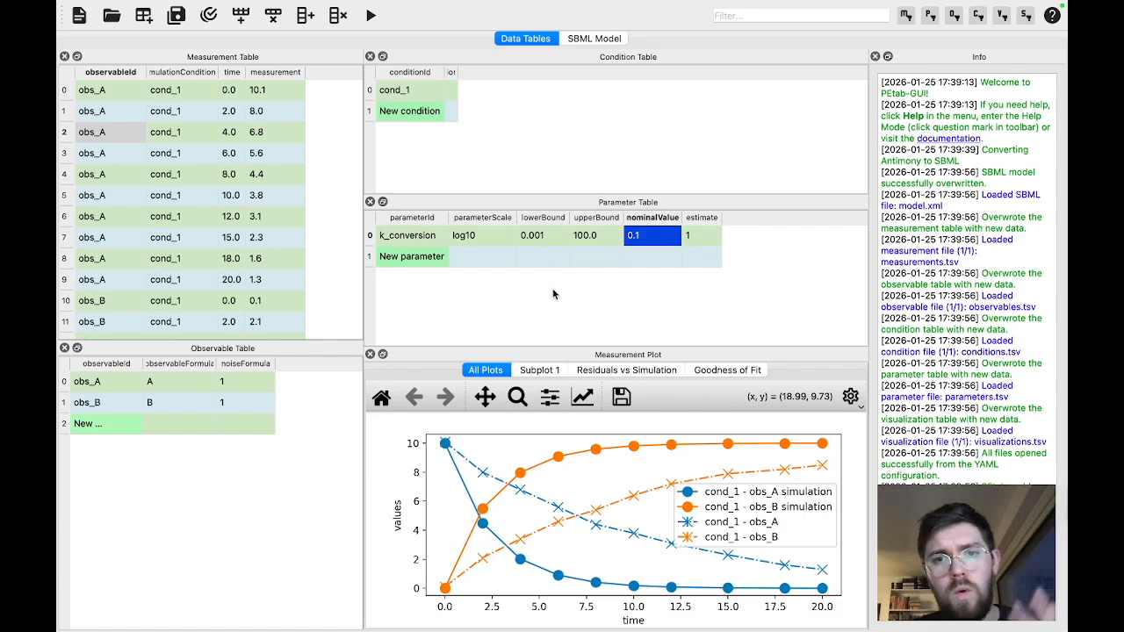
click(370, 21)
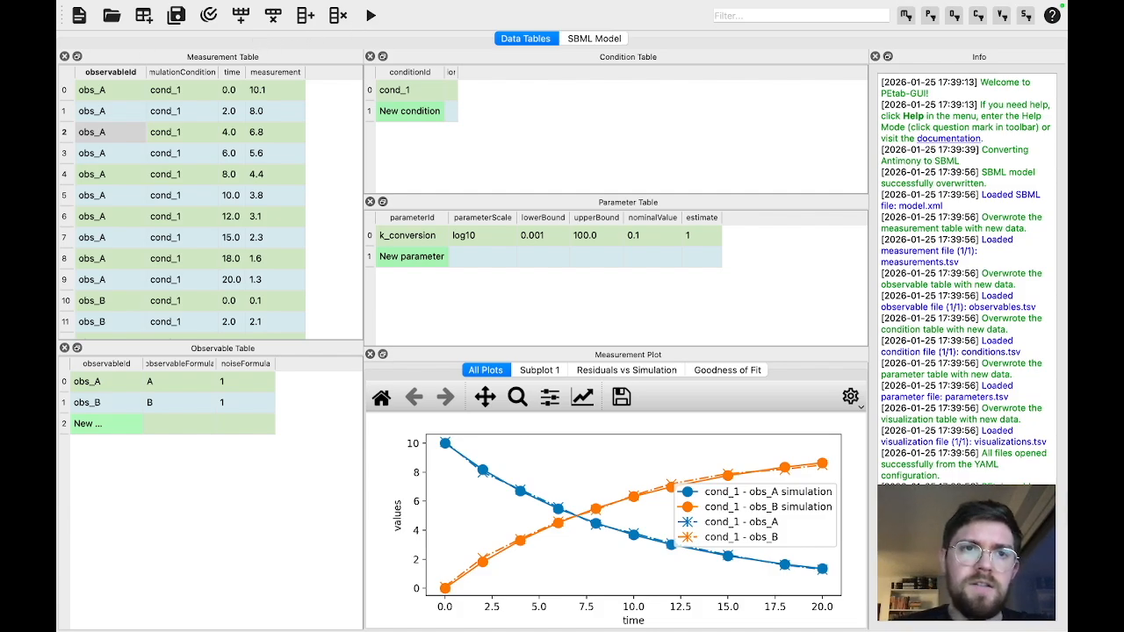
Save the project in the example directory as simple_conversion_2, using the Folder format
mouse_move(200, 7)
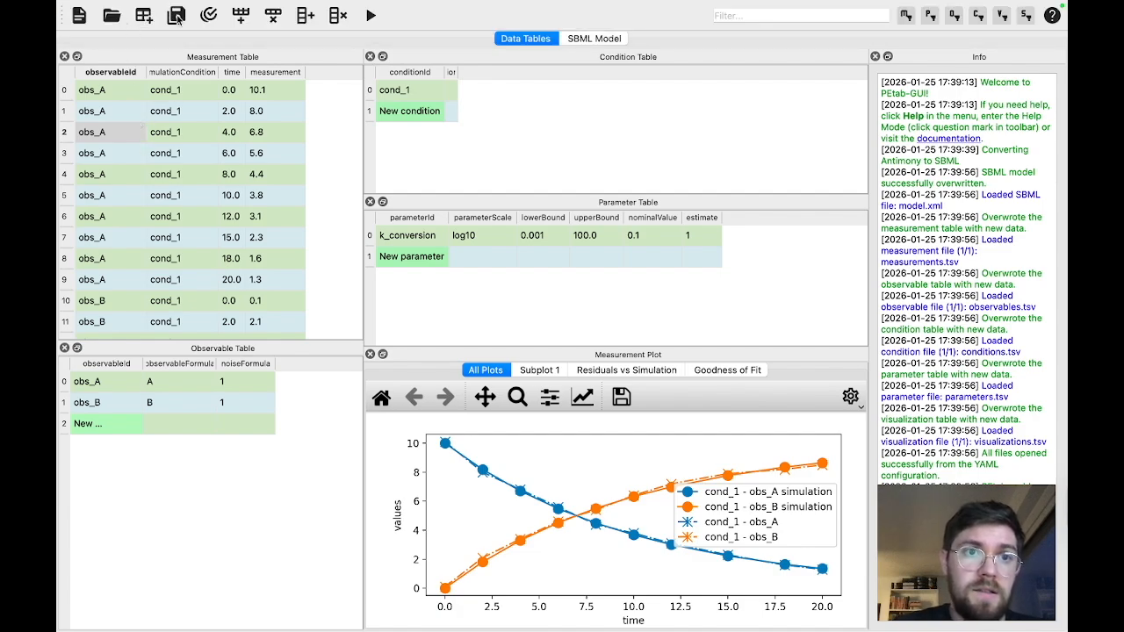
click(176, 16)
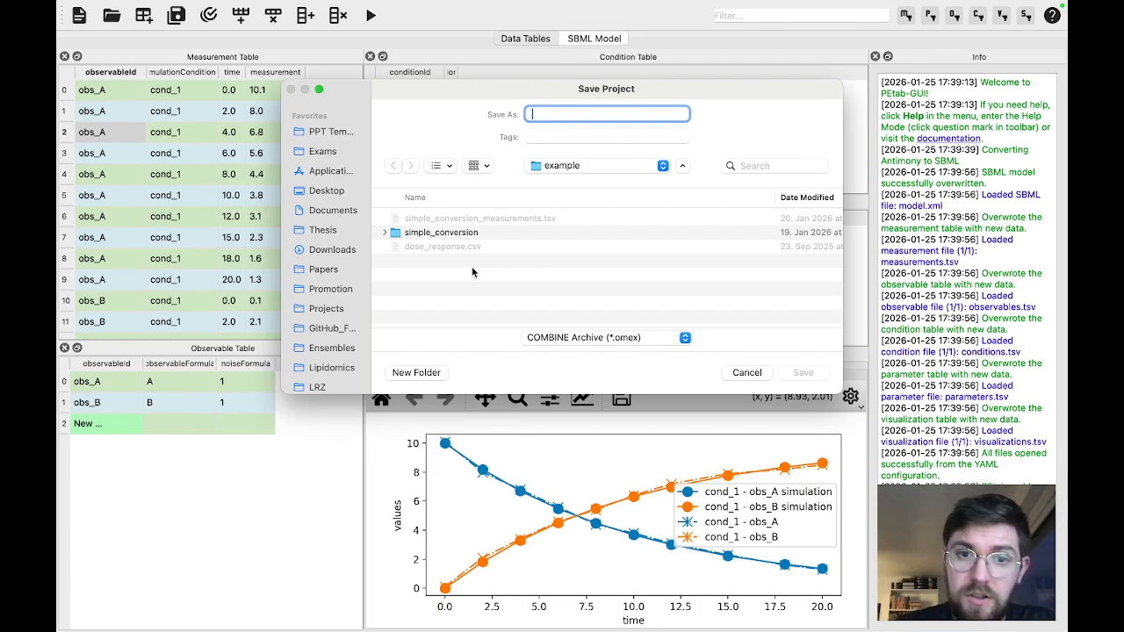
text(simple_)
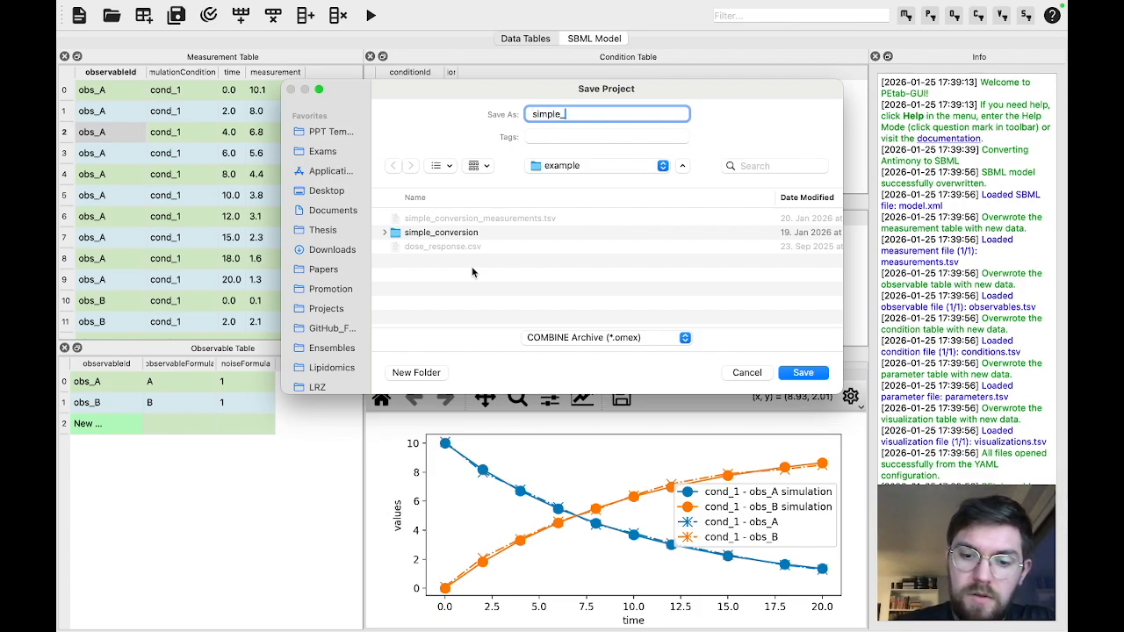
text(conversion_2)
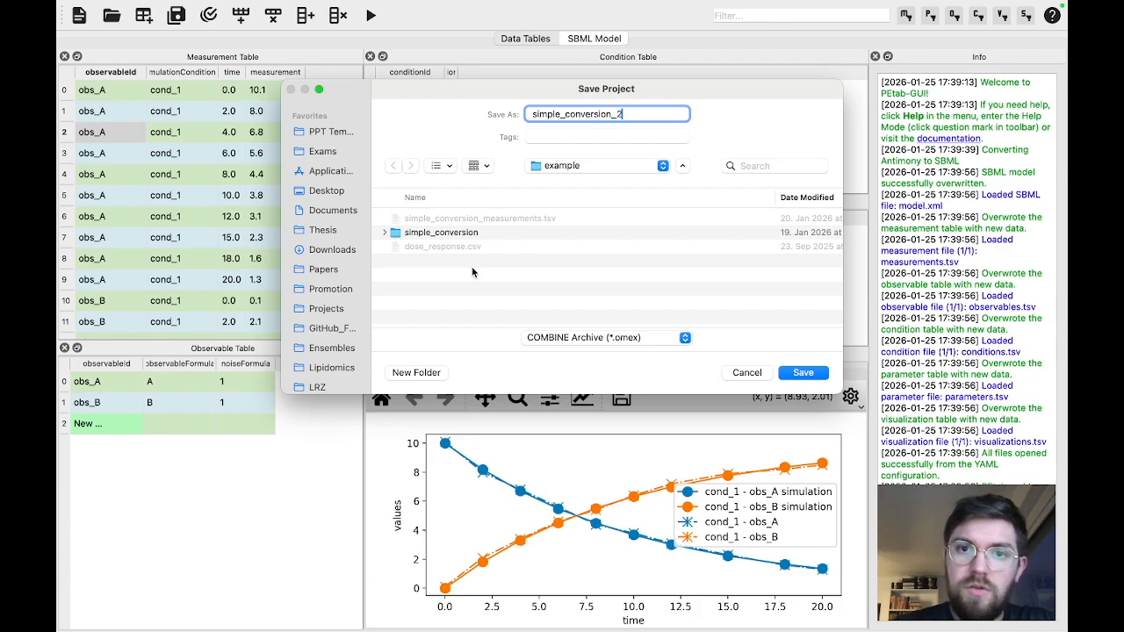
click(610, 341)
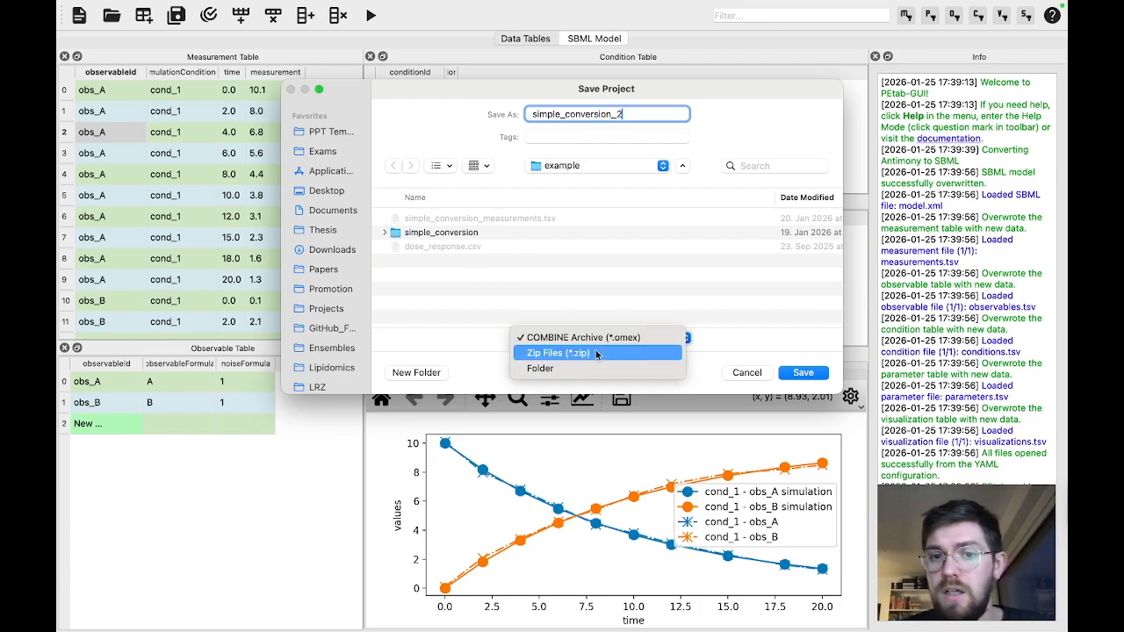
click(588, 369)
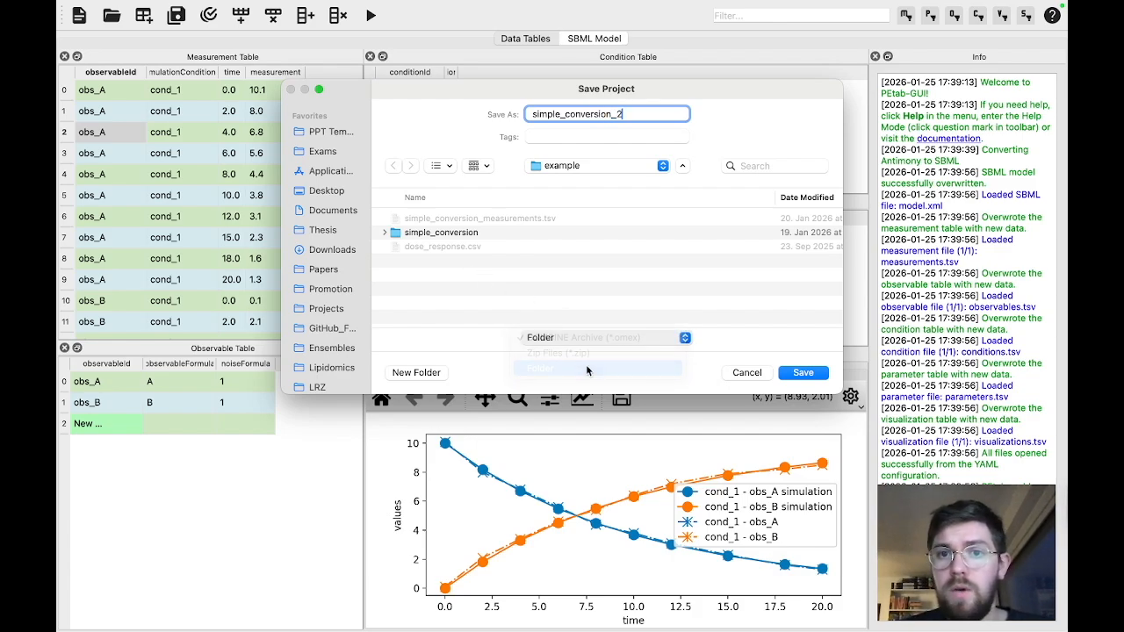
click(802, 373)
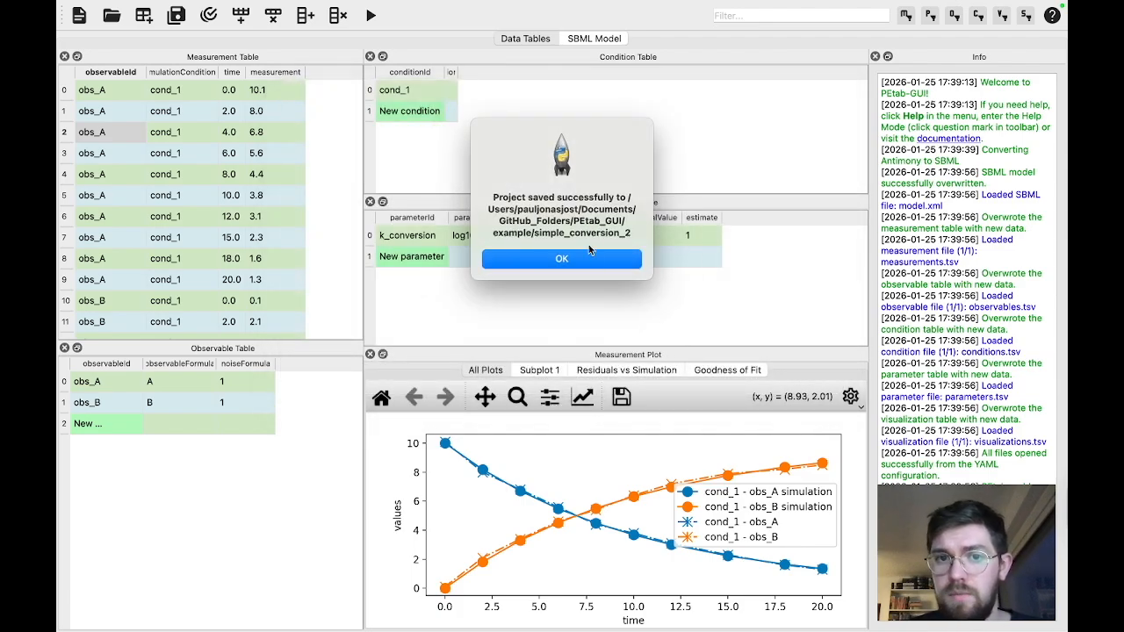
click(590, 260)
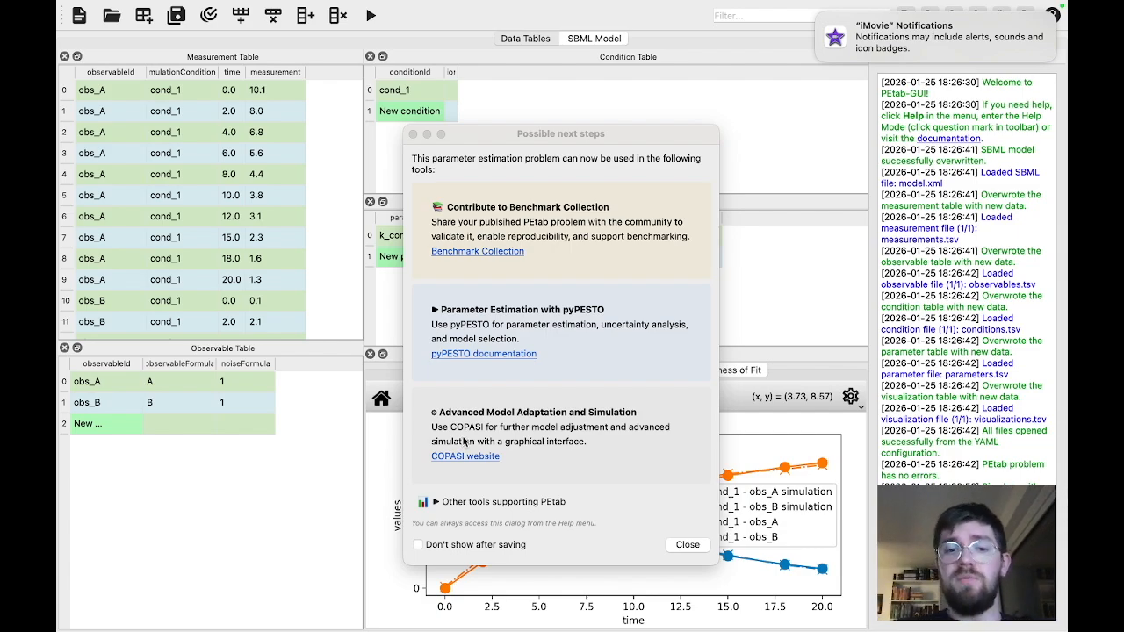
Review the other tools supporting PEtab and set the possible next steps dialog not to show after saving
click(436, 505)
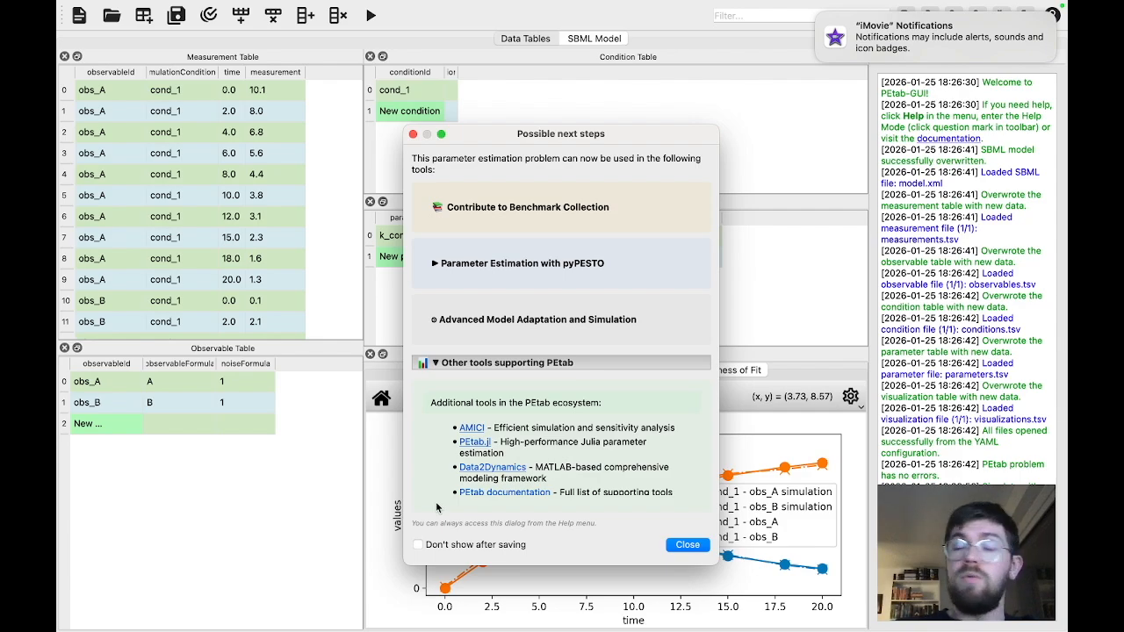
scroll(572, 463, down, 1)
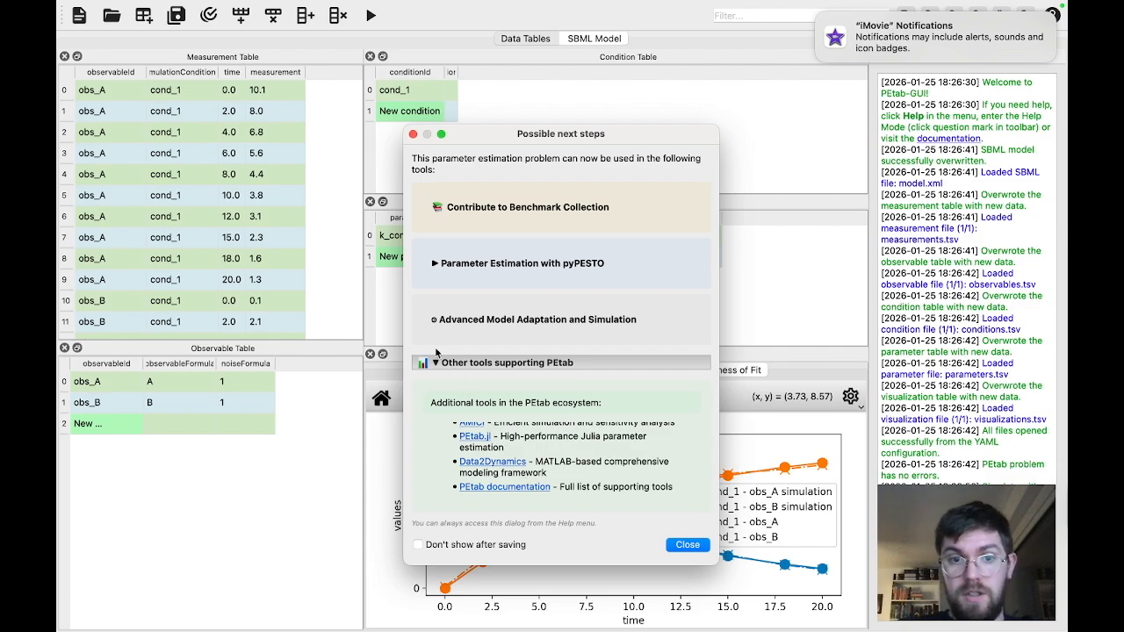
click(435, 363)
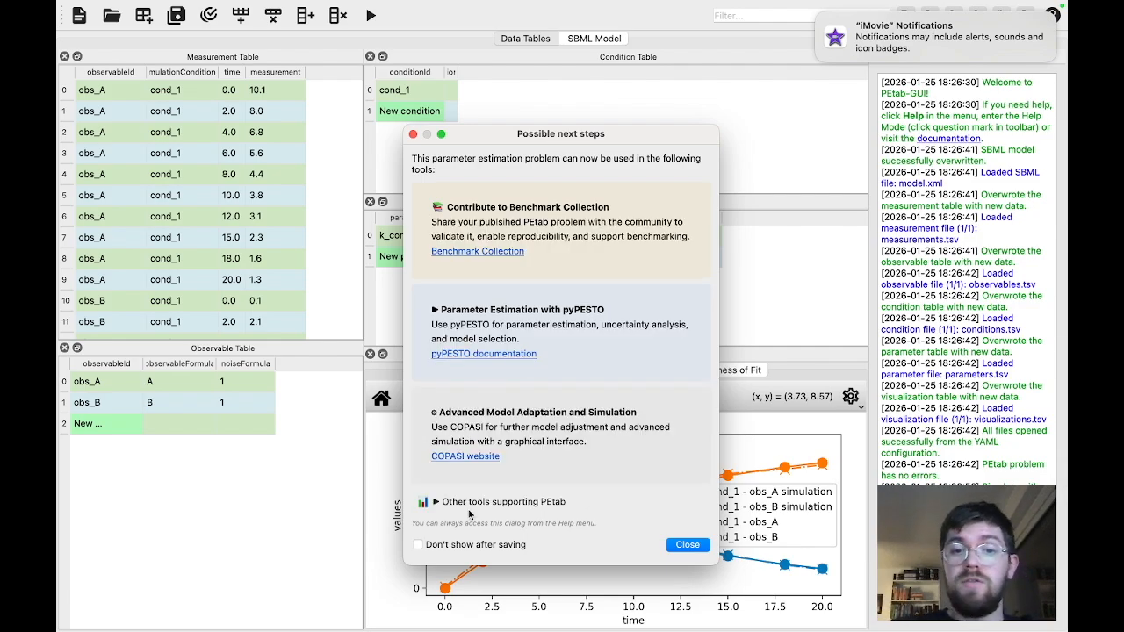
click(418, 545)
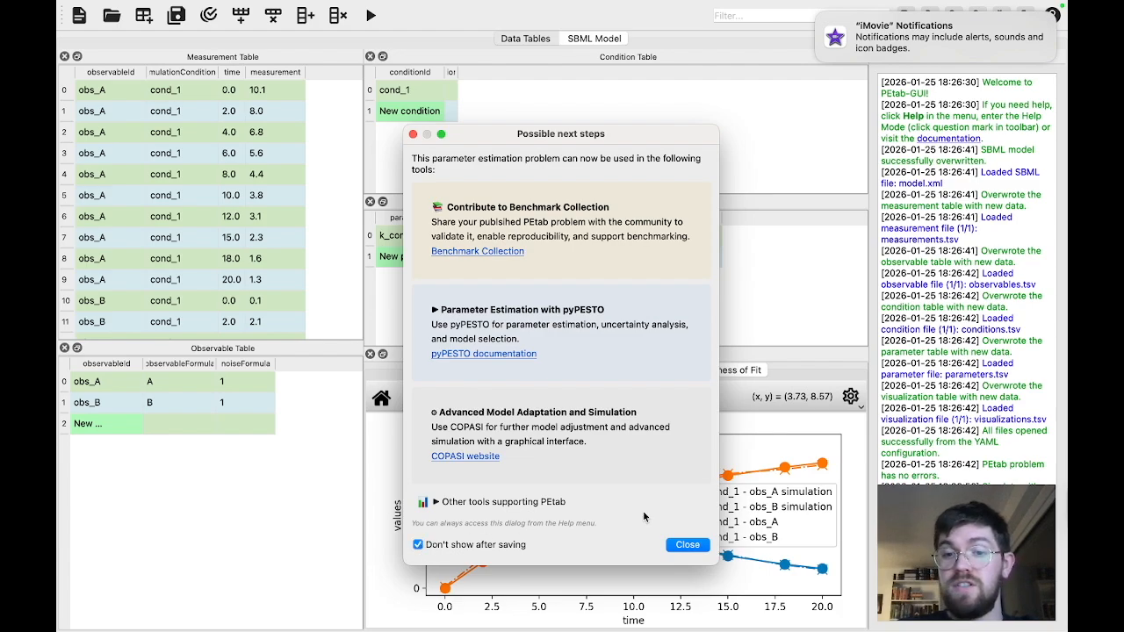